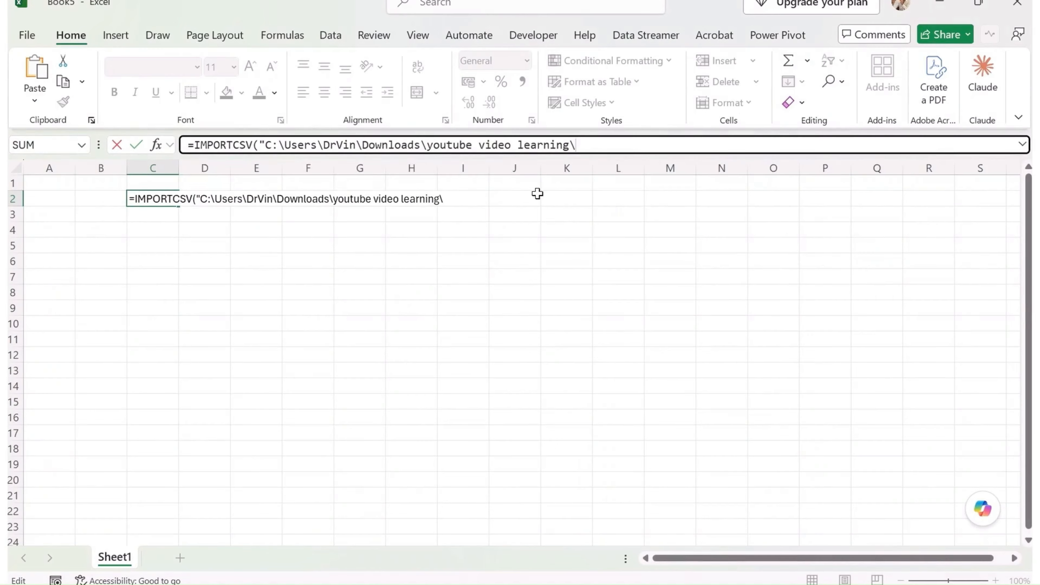
- Complete the IMPORTCSV path in C2 with the file name UAE_SupplyChain_20_Entries.csv, close the formula and enter it
left_click(621, 152)
type("UAE_SupplyChain_20_Entries")
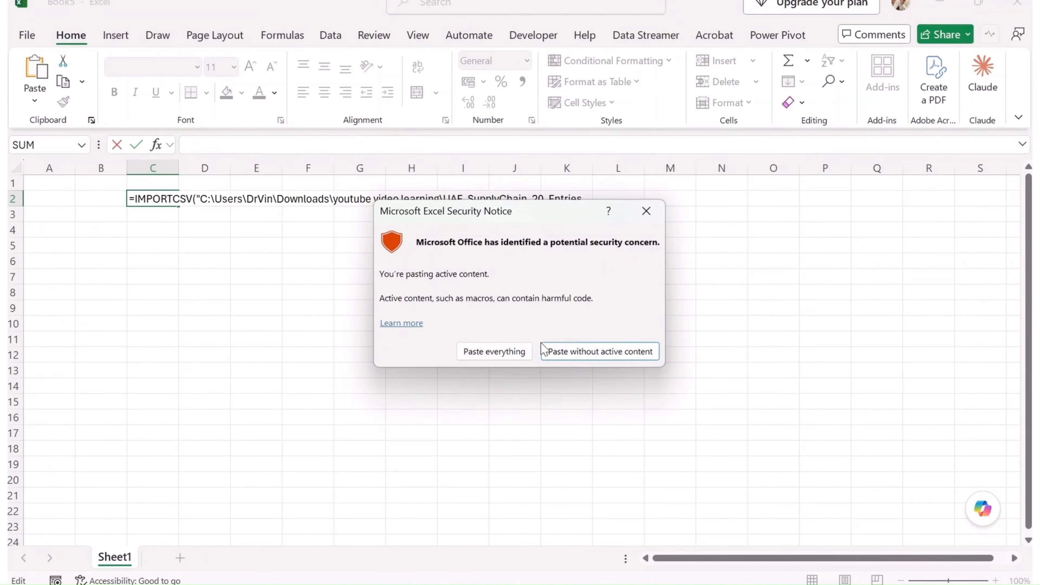
left_click(511, 350)
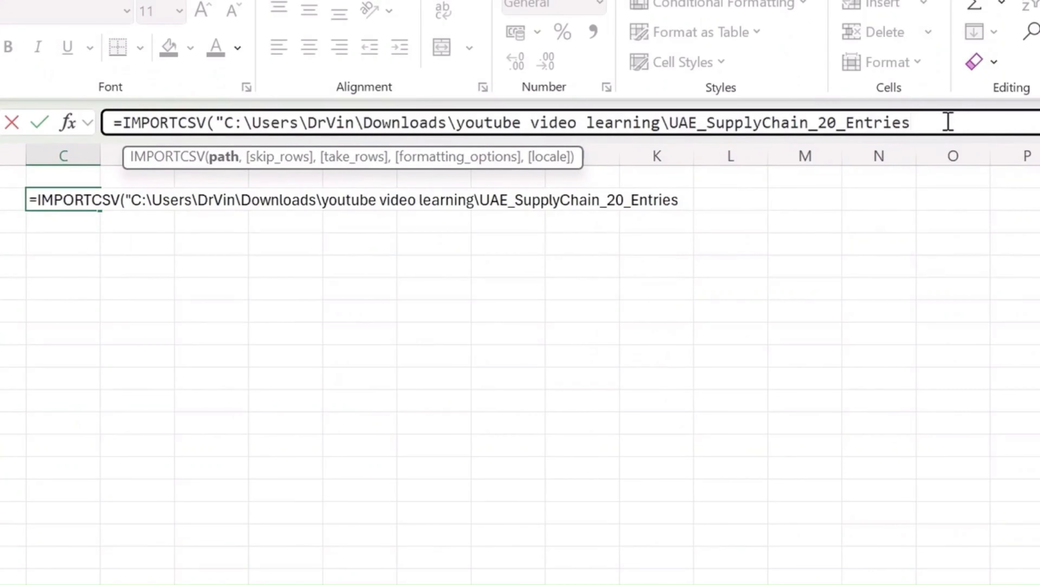
type(".csv\")")
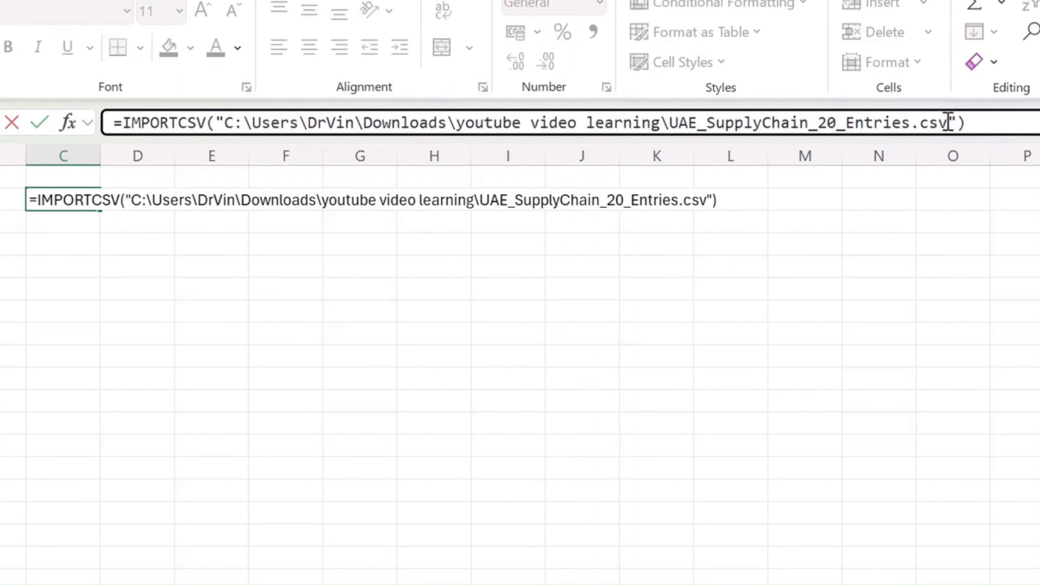
key("Return")
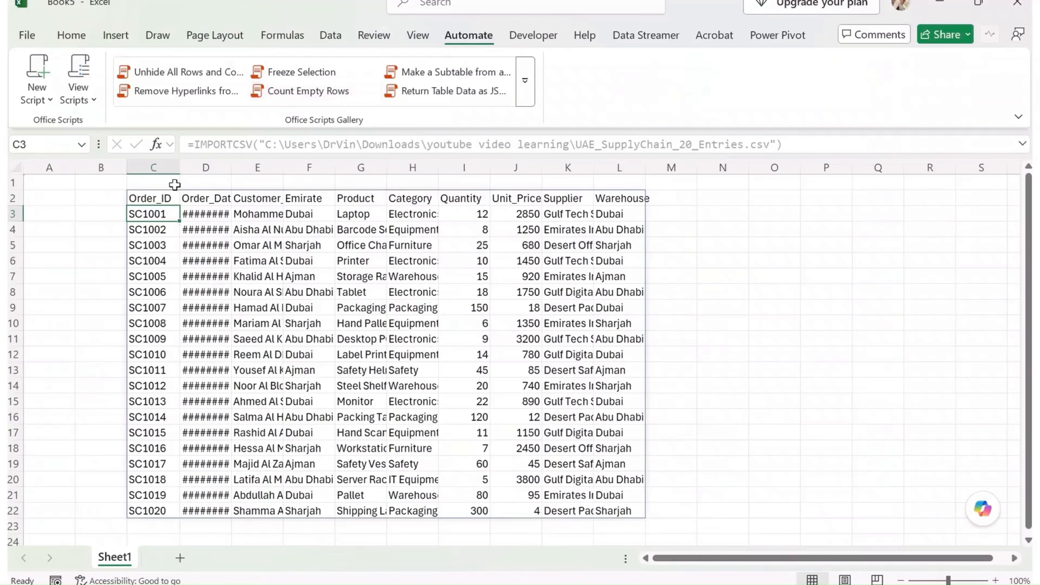
- Autofit the widths of columns C to L to the imported data
left_click_drag(230, 11, 757, 15)
left_click_drag(547, 175, 620, 170)
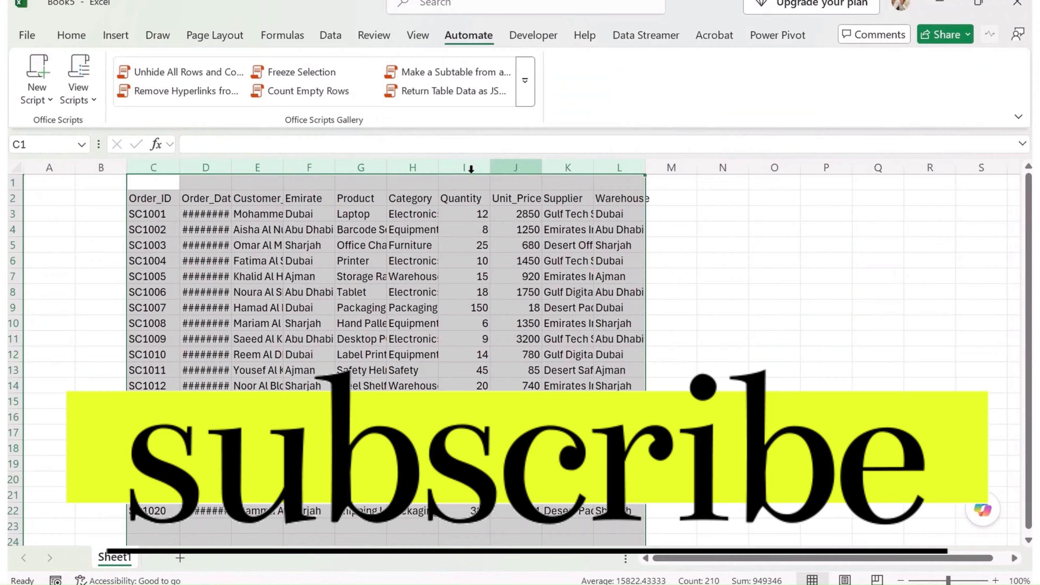
left_click_drag(335, 166, 336, 165)
double_click(337, 165)
left_click(160, 214)
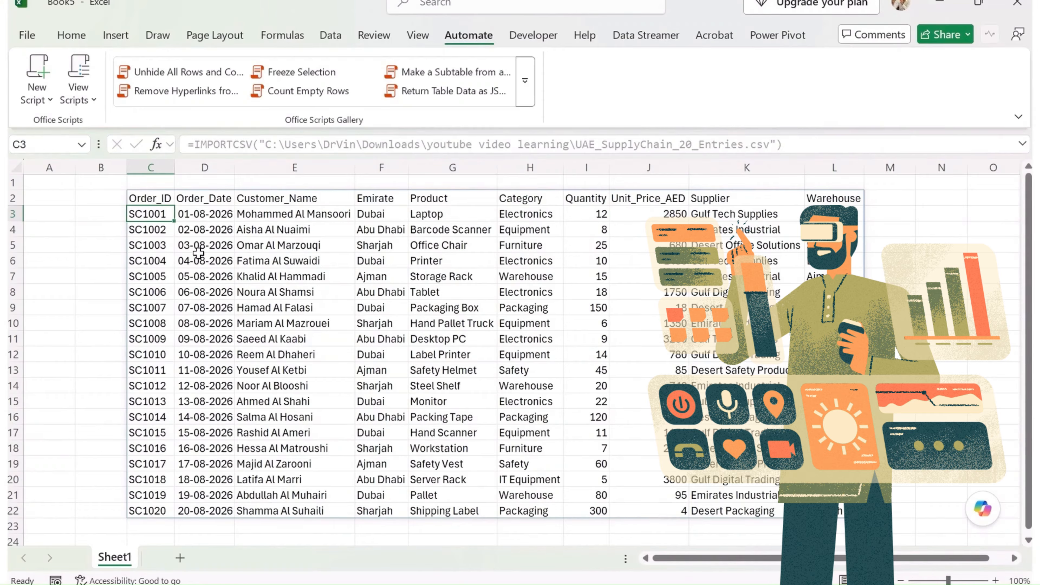
- Add a skip_rows argument of 1 to the IMPORTCSV formula in C2
left_click(144, 194)
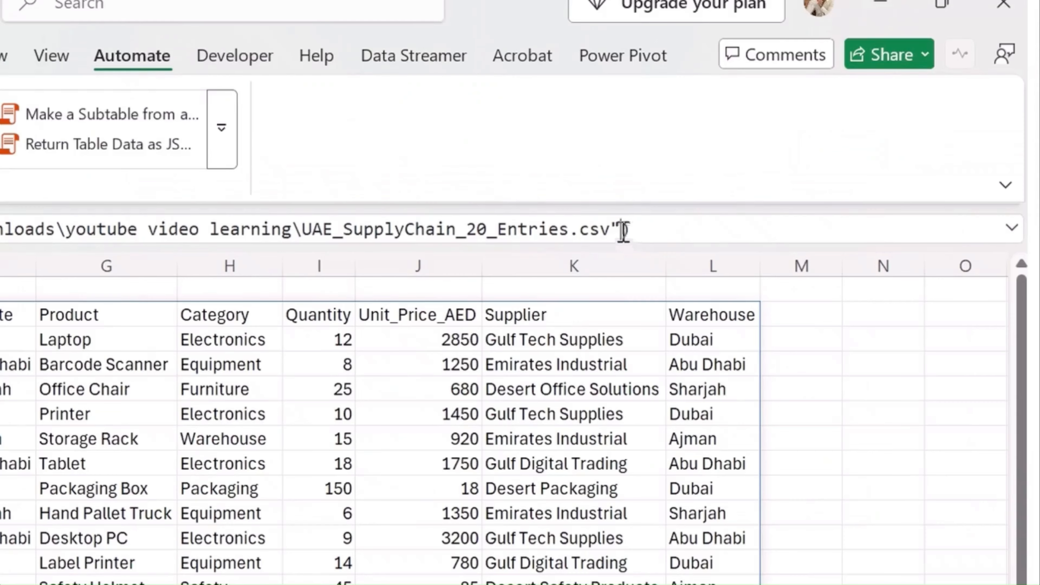
left_click(783, 144)
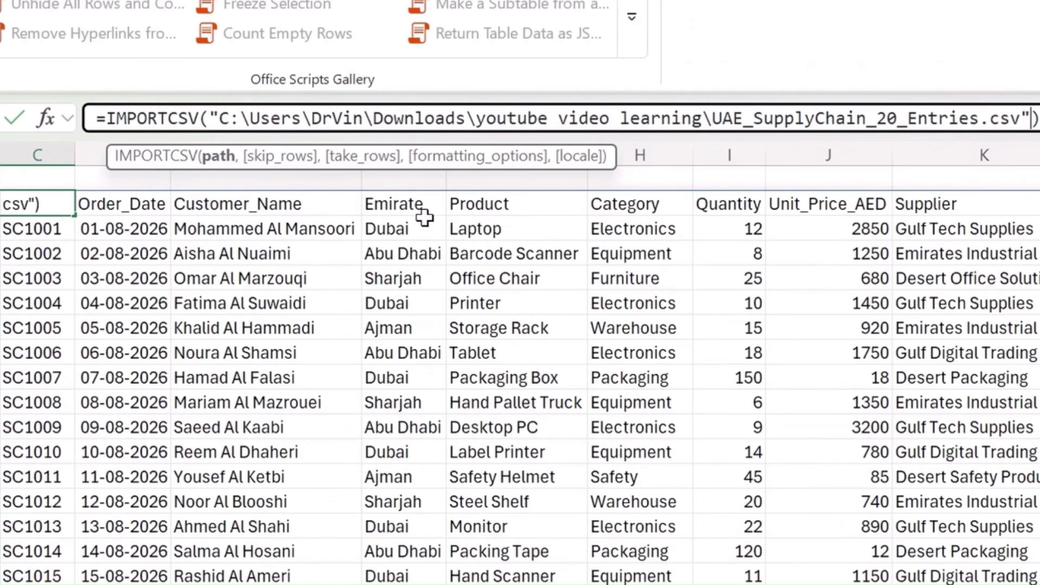
type(",")
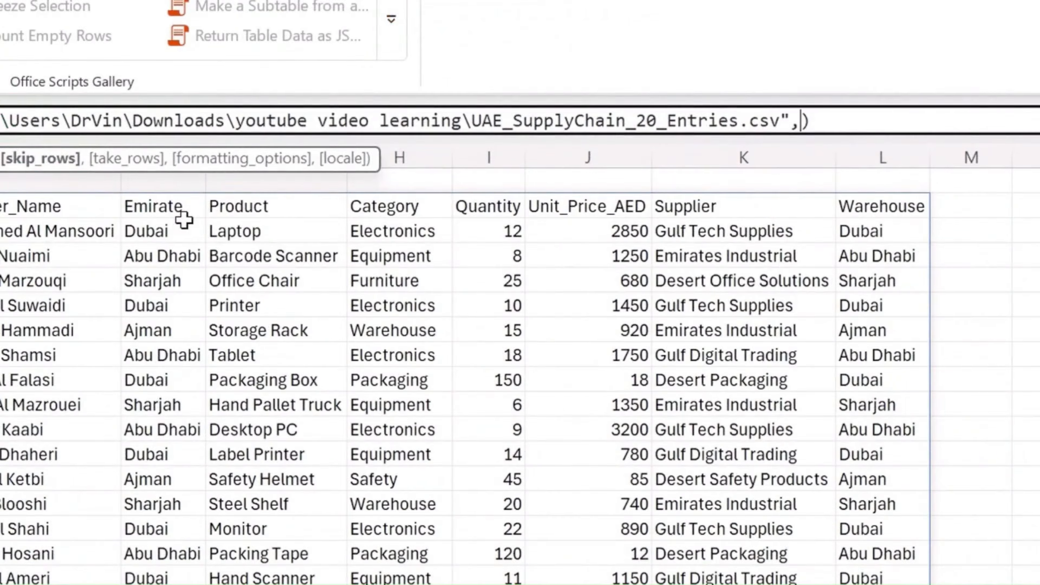
type("1")
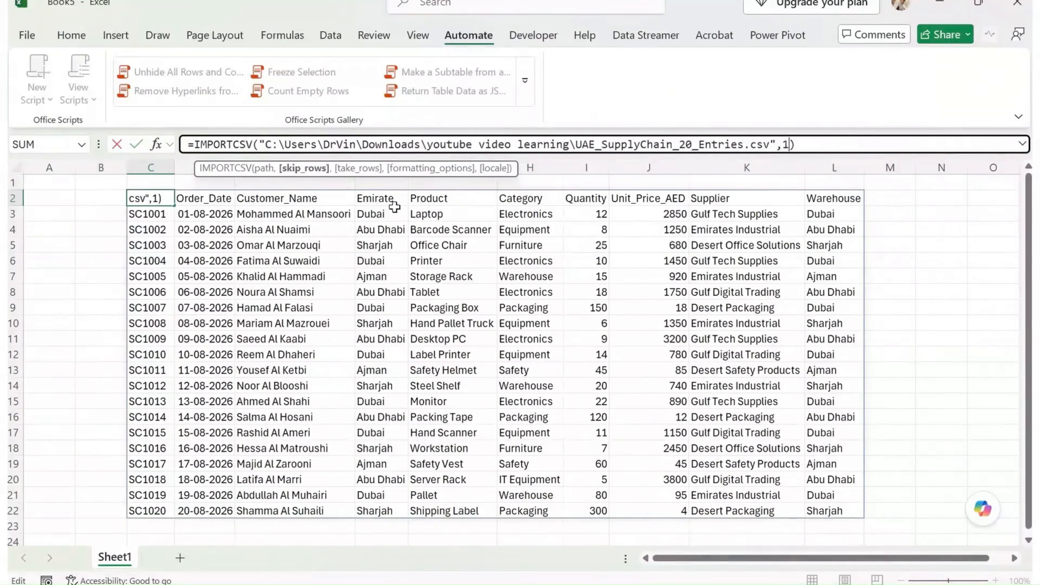
left_click(807, 145)
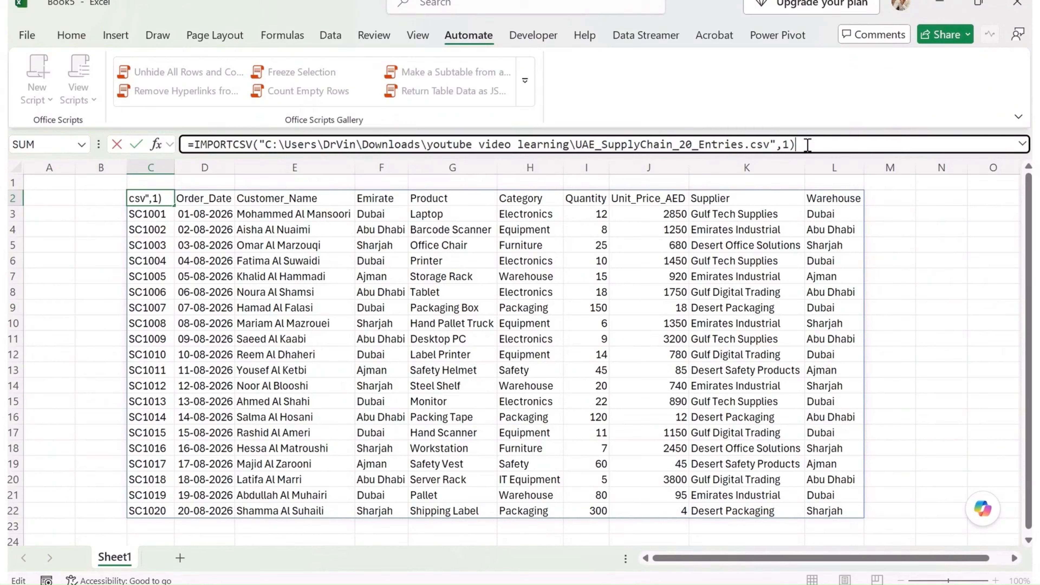
key("Return")
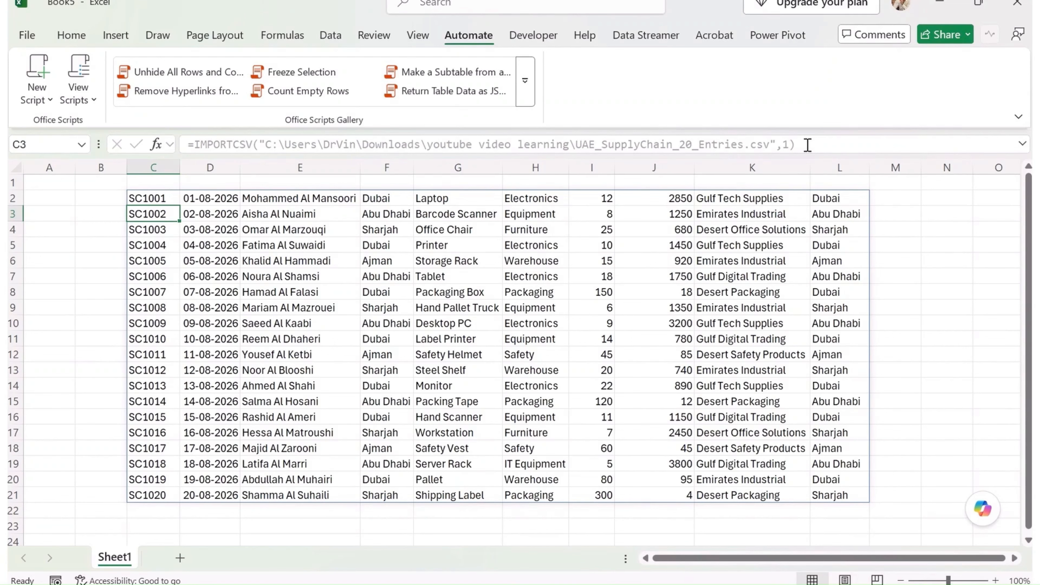
- Change the IMPORTCSV formula in C2 to leave skip_rows empty and set take_rows to 10
left_click(158, 199)
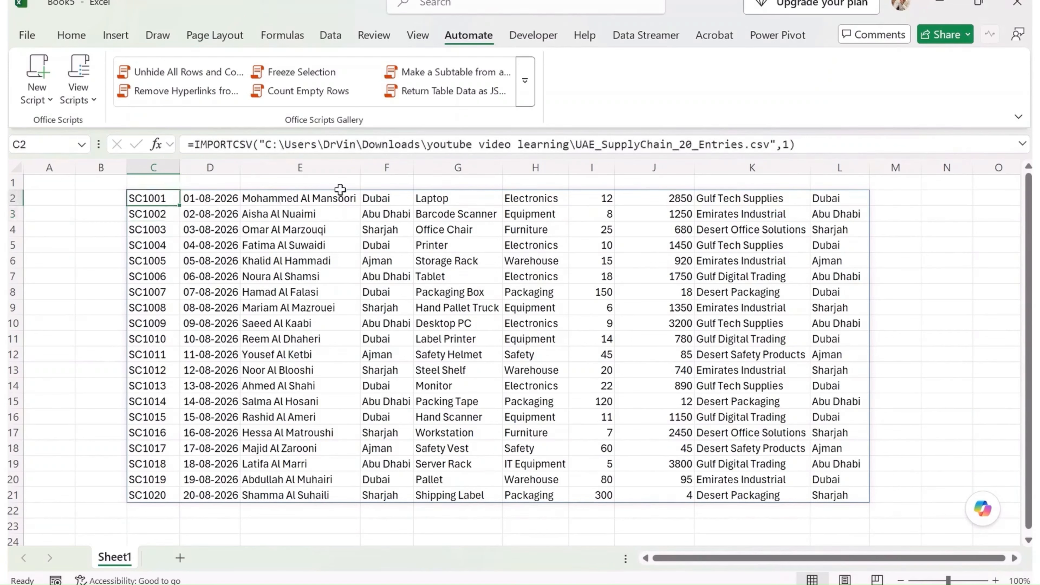
left_click(797, 144)
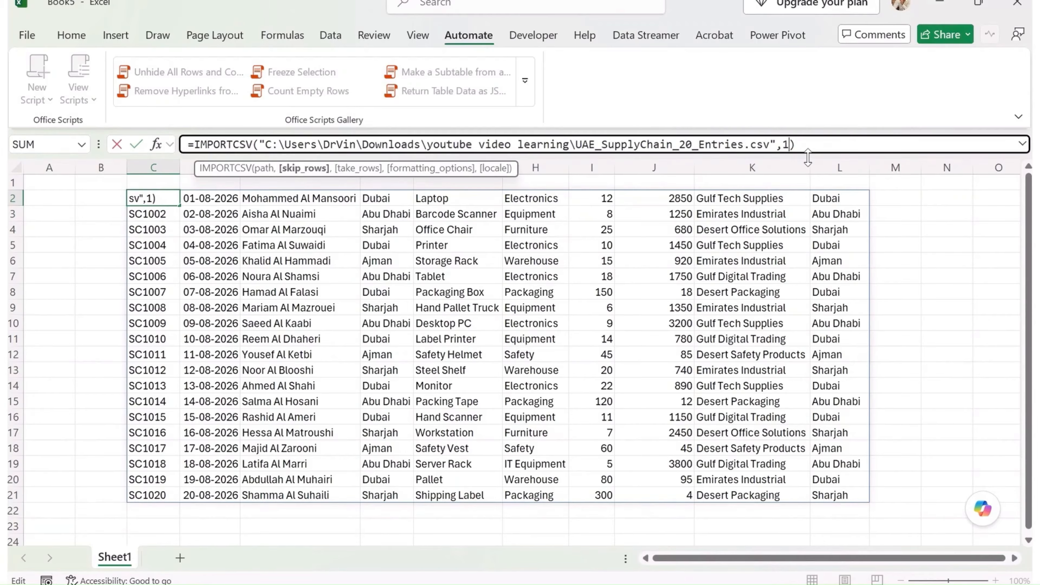
key("BackSpace")
type(",")
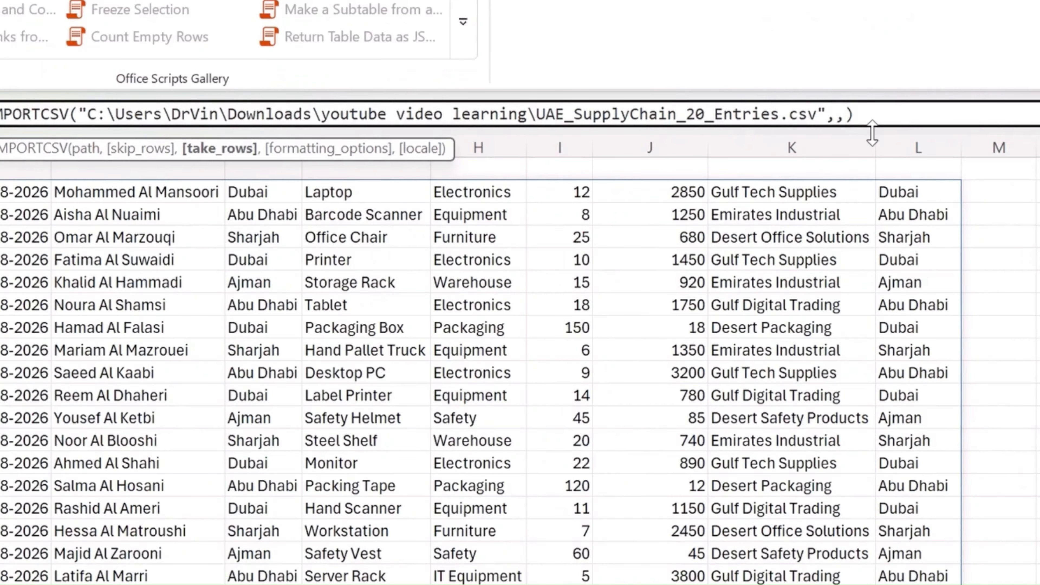
type("10")
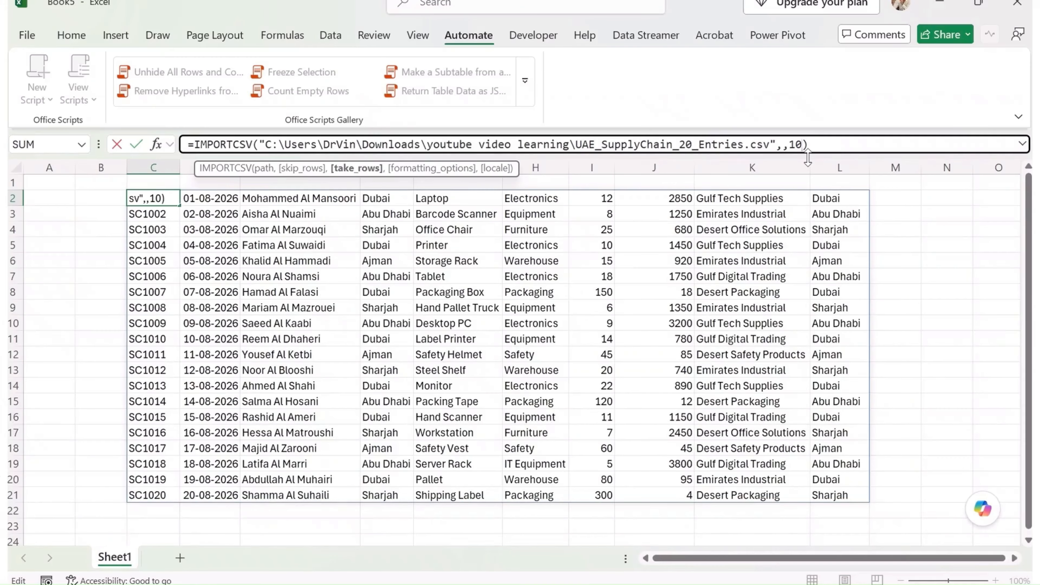
key("Return")
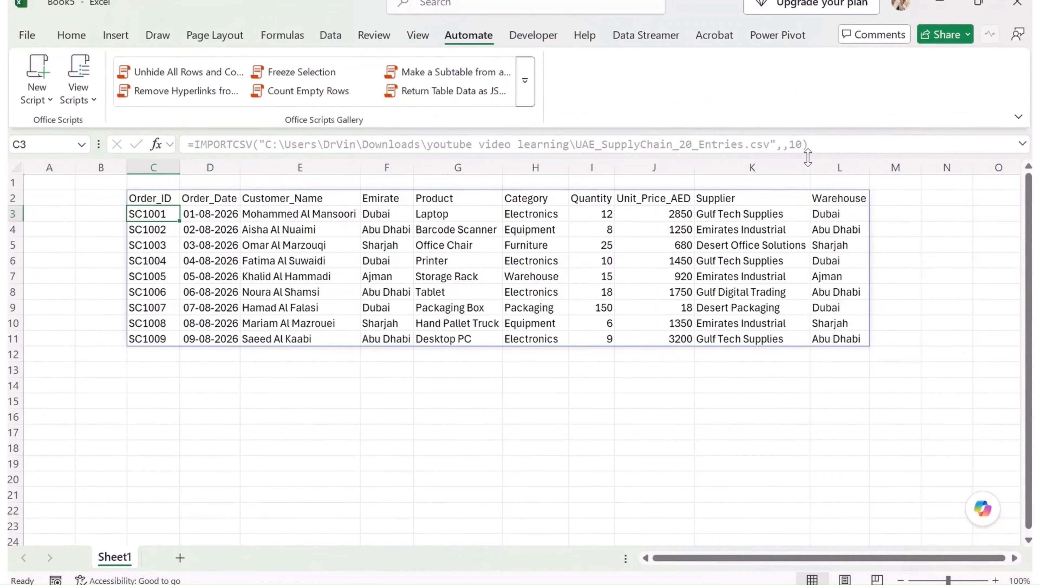
- Rename Sheet1 as IMPORTCSV and add a new worksheet
double_click(127, 557)
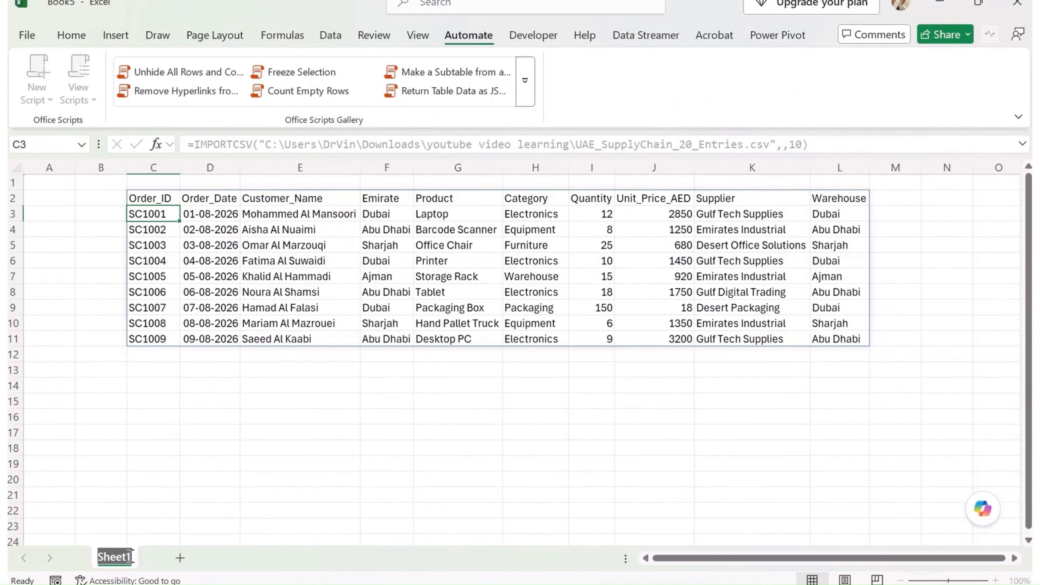
type("IMPO")
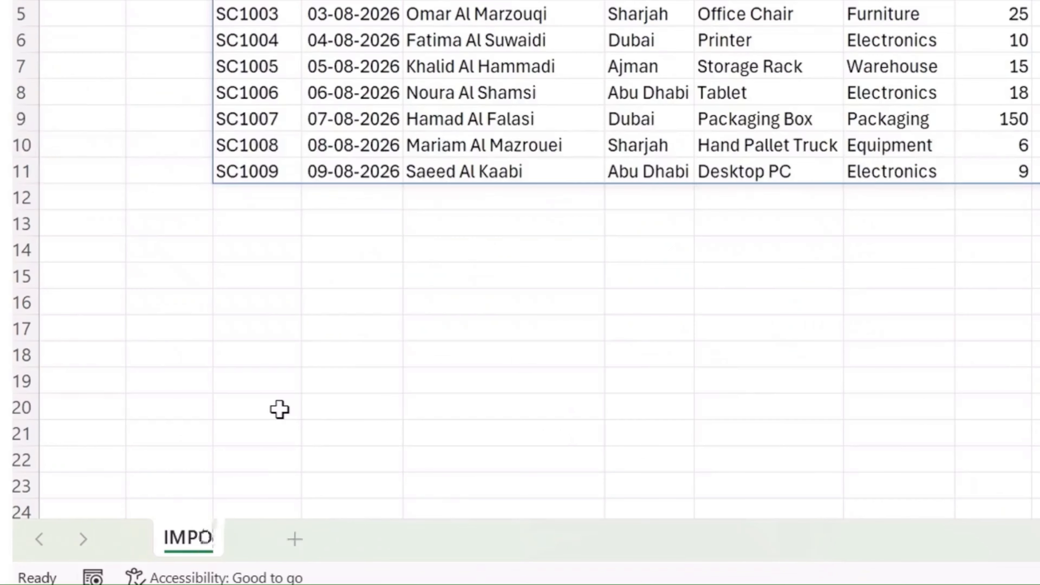
type("RTCSV")
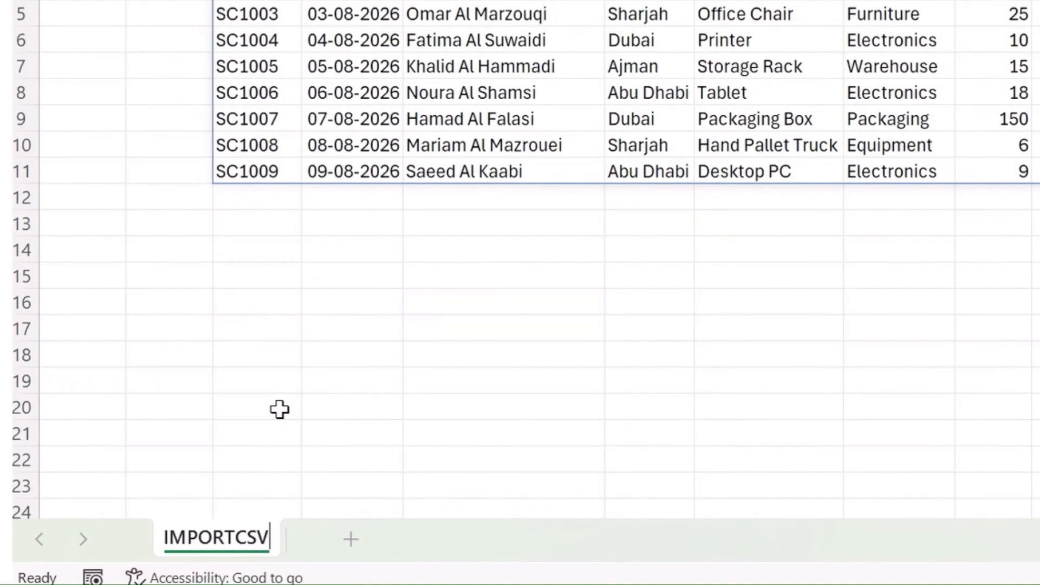
left_click(279, 409)
left_click(351, 539)
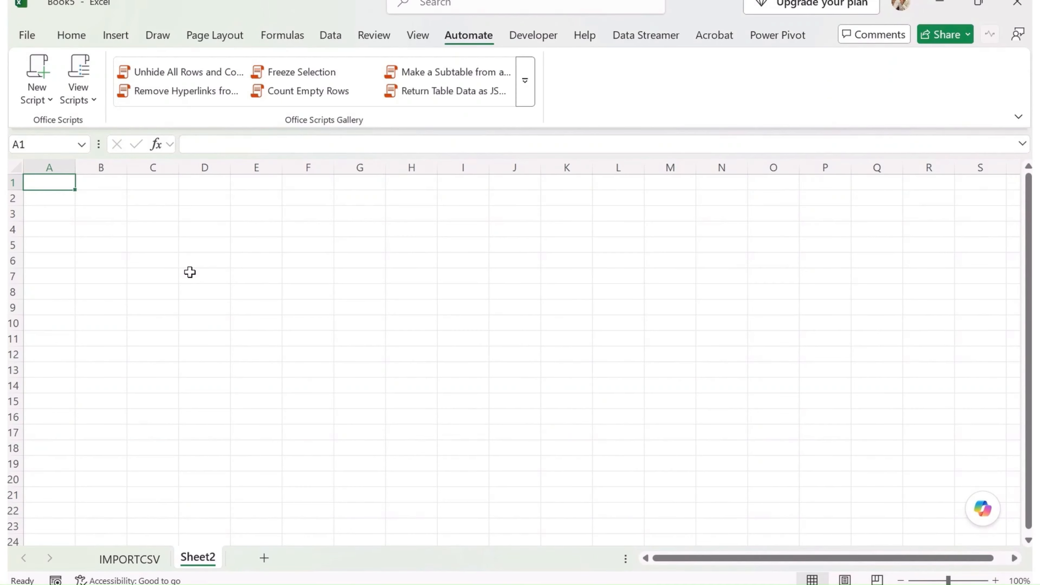
- Start an IMPORTTEXT formula in cell B3 of Sheet2 with an opening quotation mark for the path
left_click(108, 213)
type("=IMPRO")
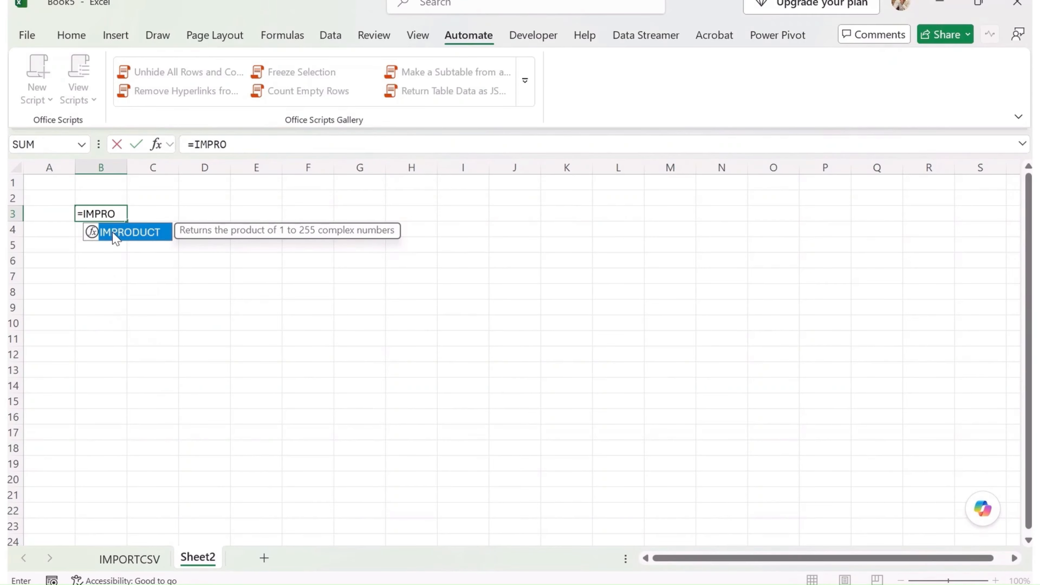
key("BackSpace")
key("BackSpace")
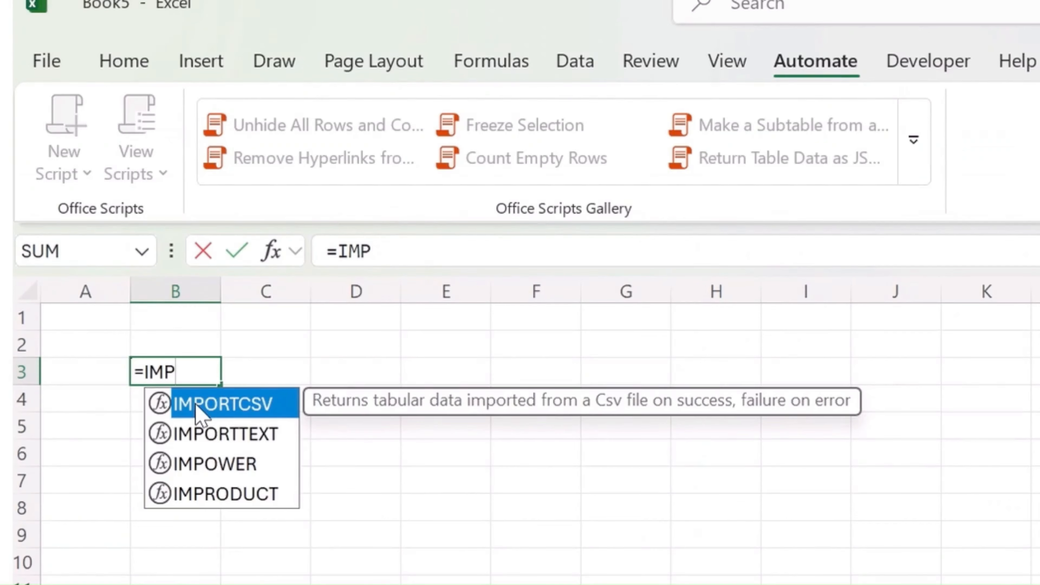
double_click(201, 426)
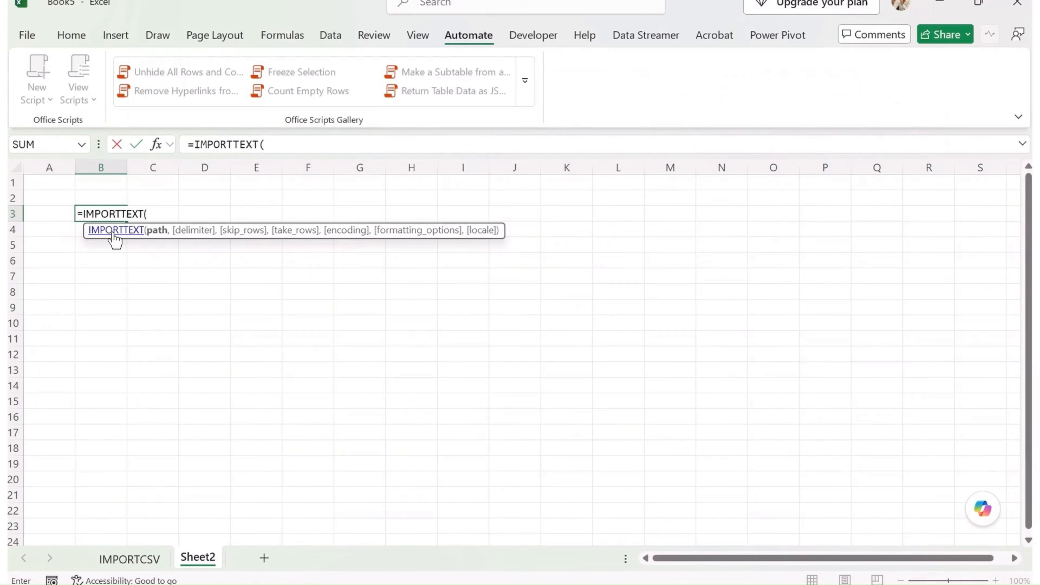
type("\"")
type("UAE_SupplyChain_20_Entries")
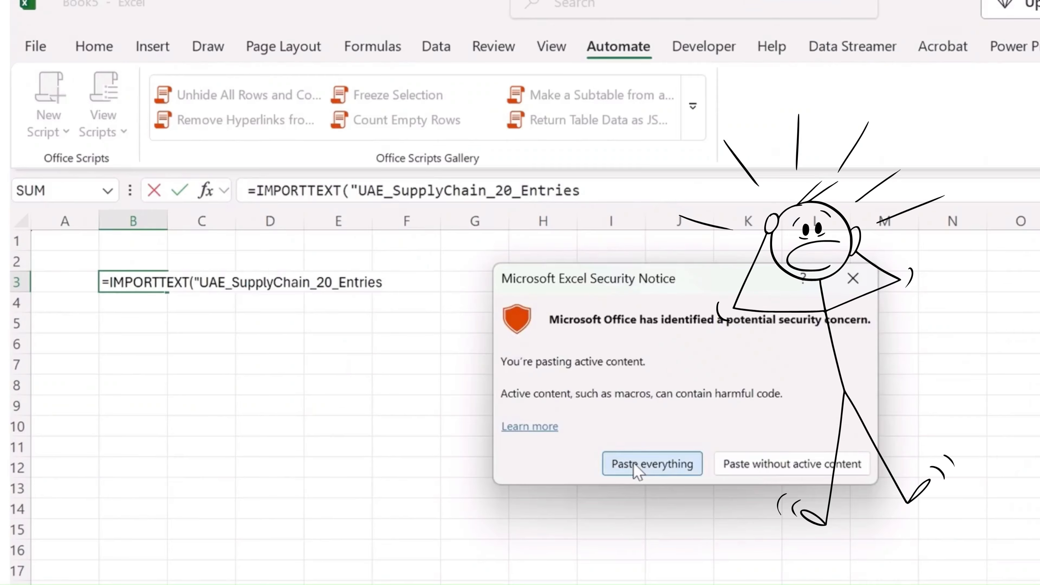
left_click(495, 351)
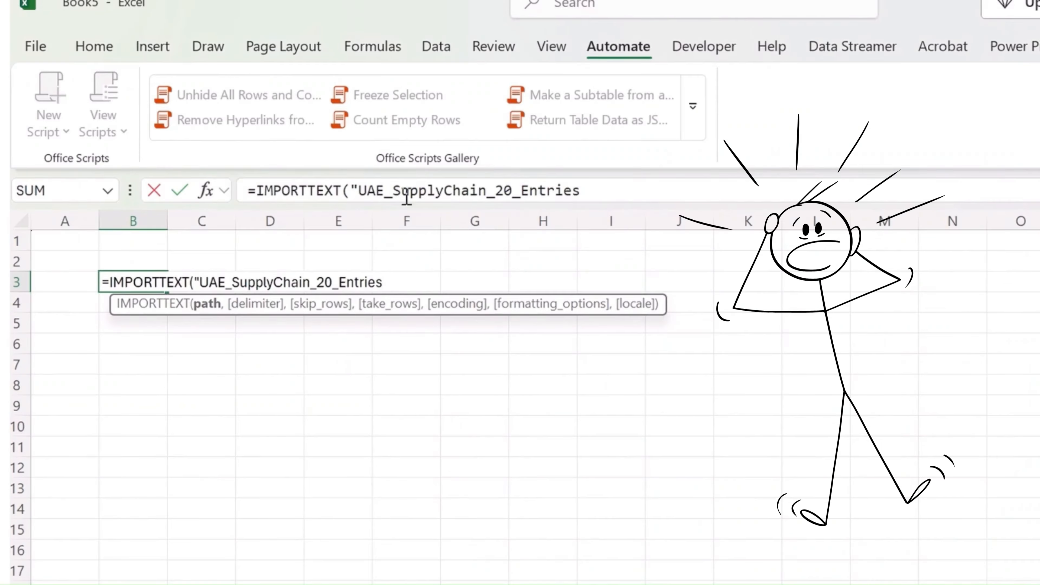
left_click_drag(363, 196, 616, 190)
key("BackSpace")
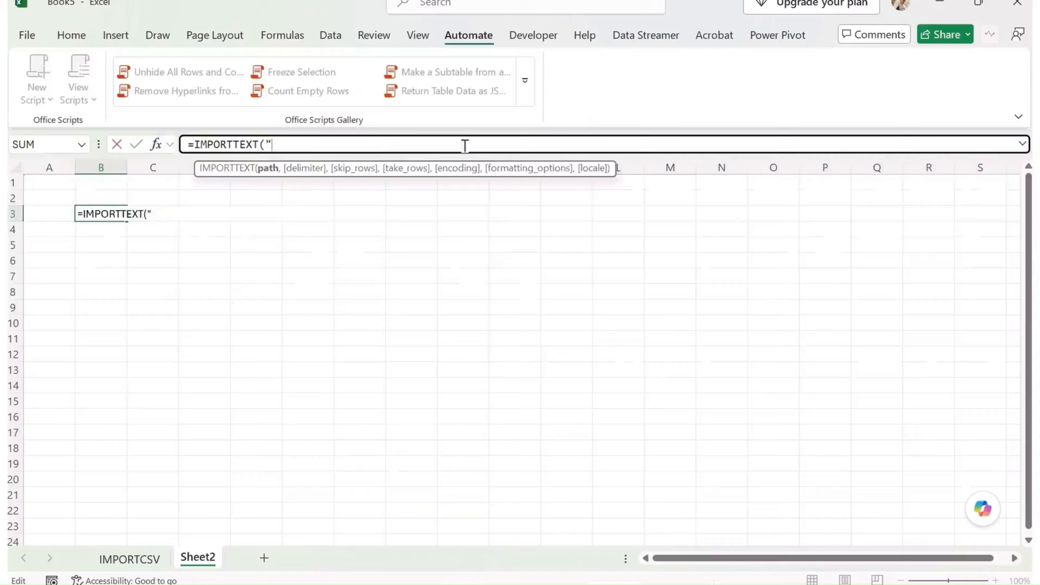
- Copy the "youtube video learning" folder path from File Explorer and paste it into the IMPORTTEXT formula in Excel, ending with a backslash
key("alt+Tab")
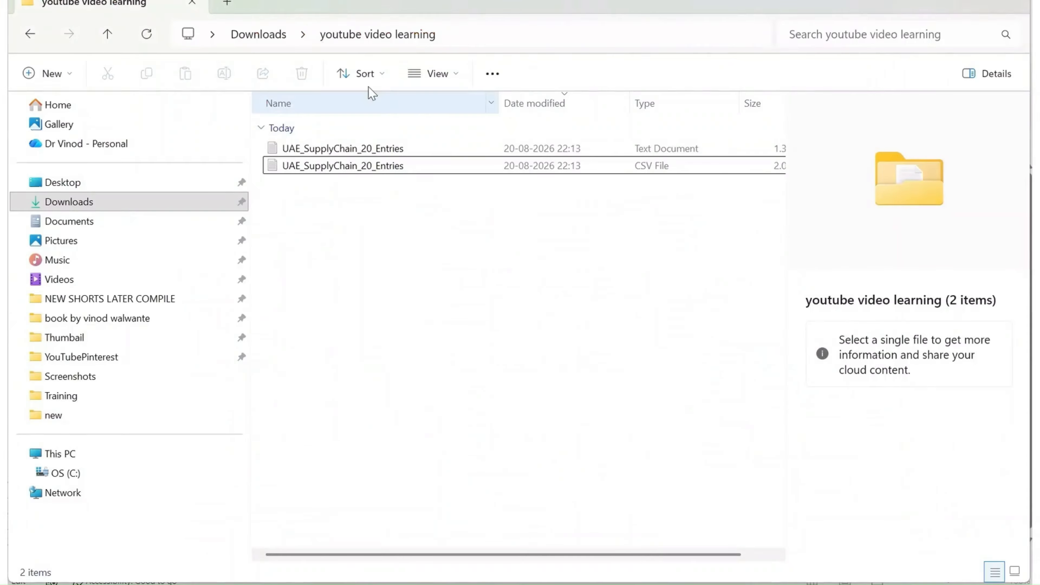
left_click(470, 32)
key("ctrl+c")
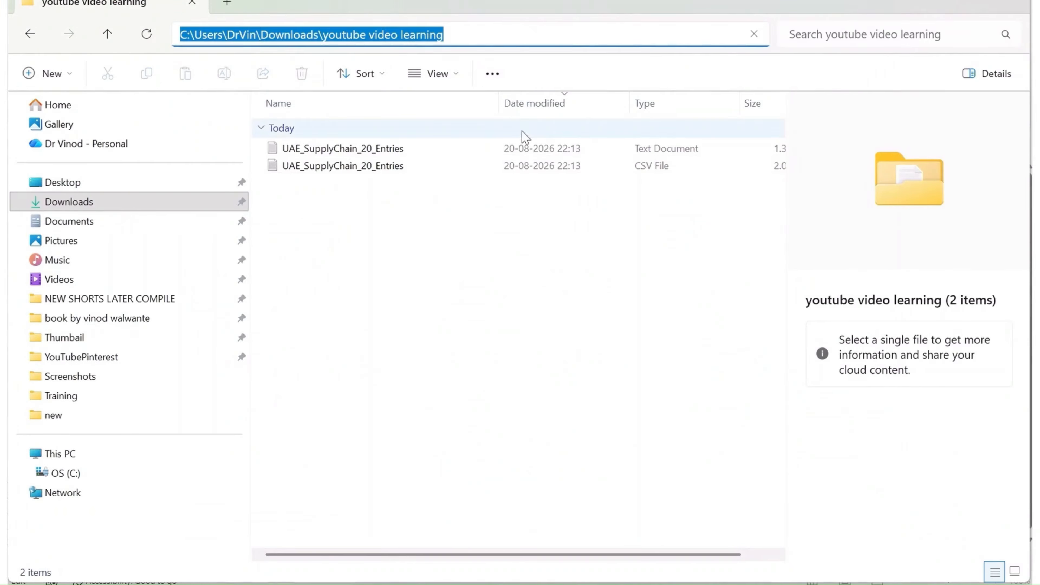
key("alt+Tab")
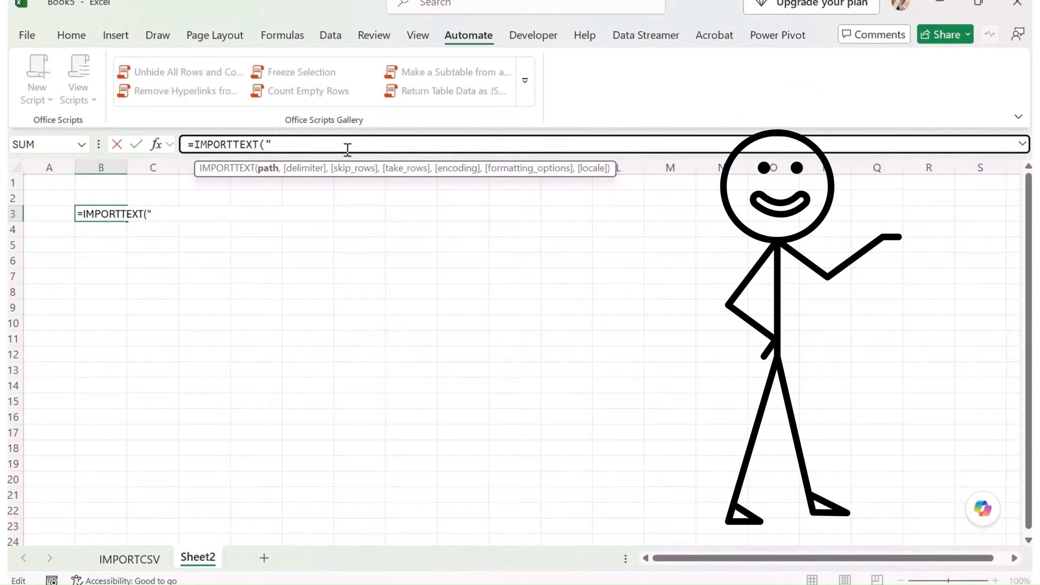
key("ctrl+v")
left_click(491, 351)
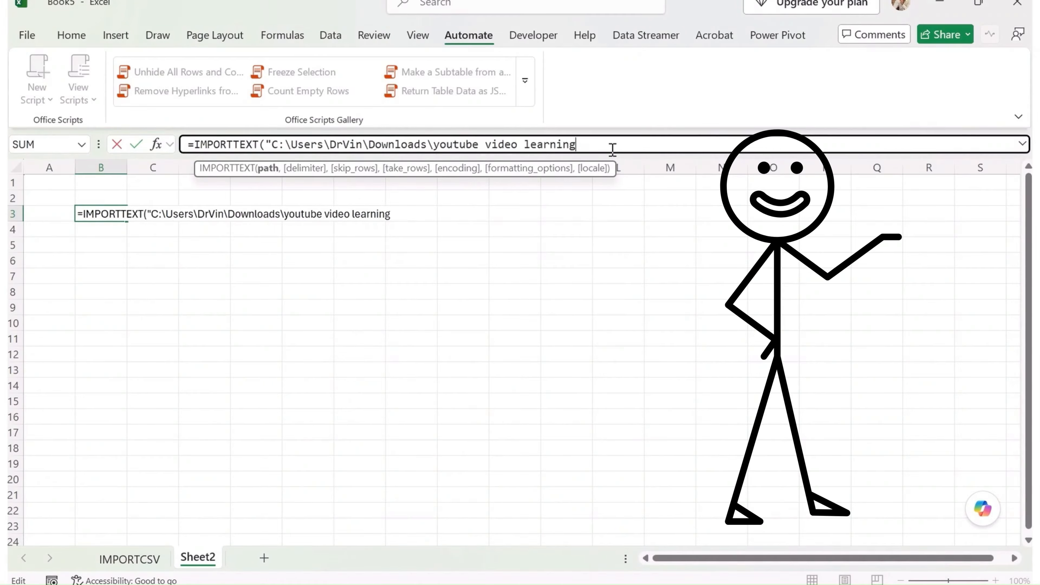
type("\\")
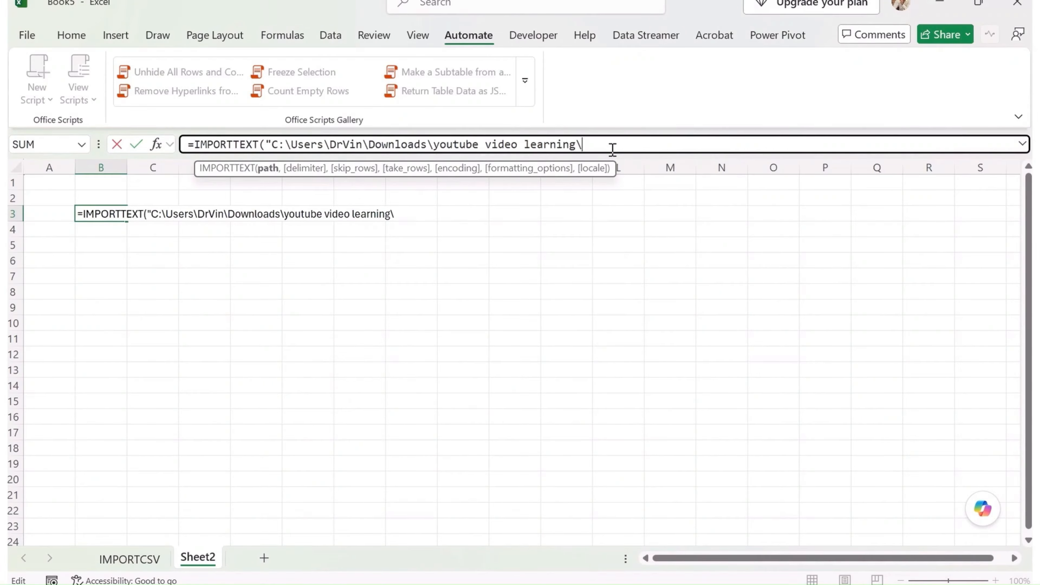
- Copy the text document's name UAE_SupplyChain_20_Entries from File Explorer and paste it after the folder path in Excel's IMPORTTEXT formula, keeping all content
key("alt+Tab")
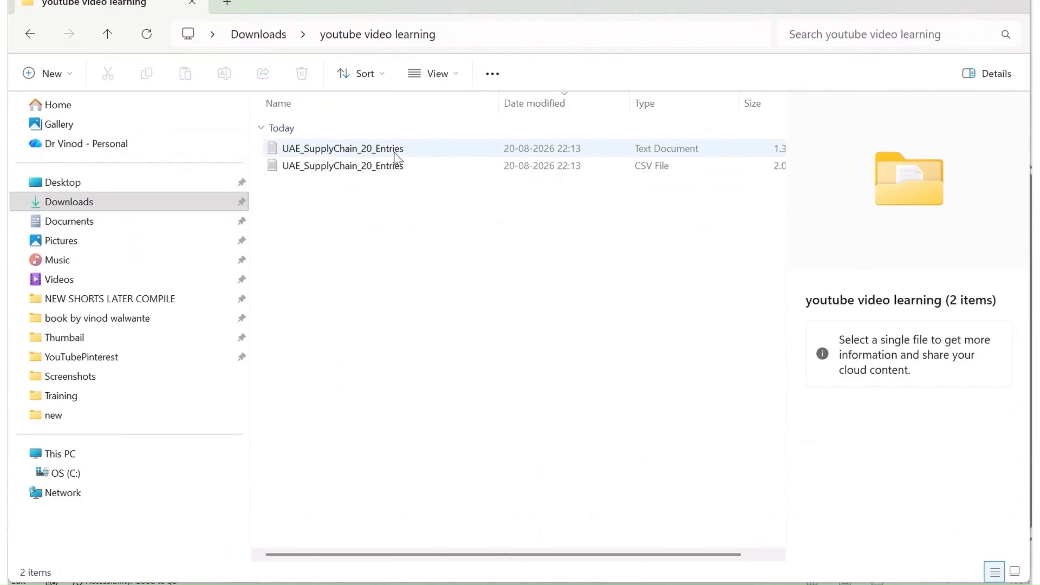
left_click(334, 153)
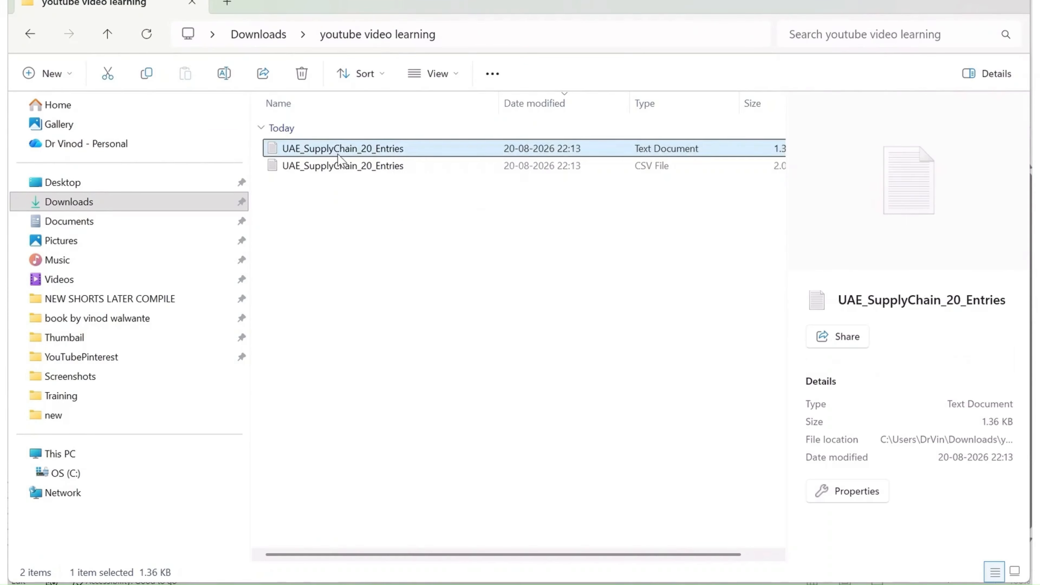
right_click(334, 152)
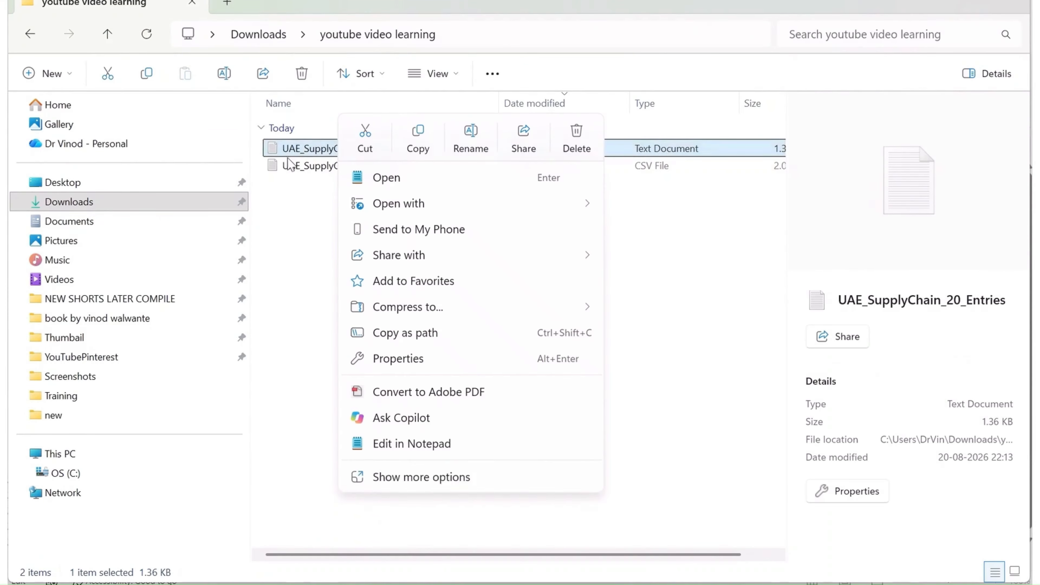
left_click(470, 147)
key("ctrl+c")
key("alt+Tab")
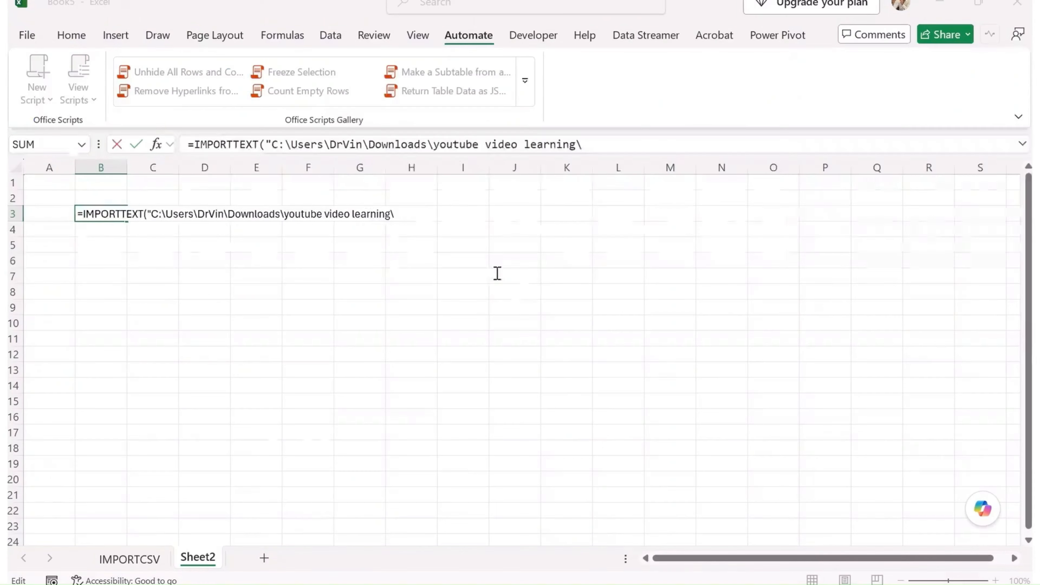
key("ctrl+v")
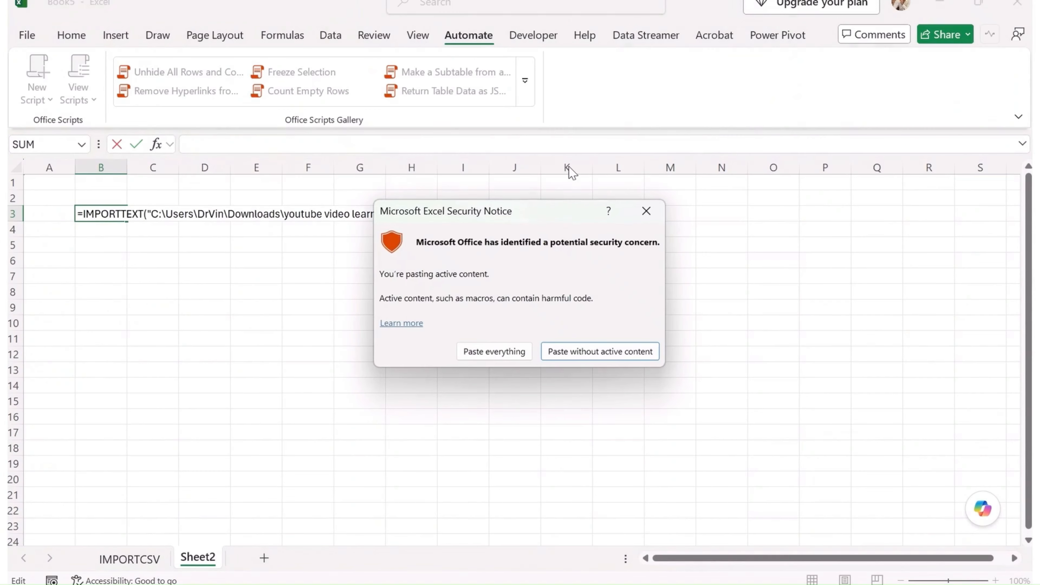
left_click(495, 352)
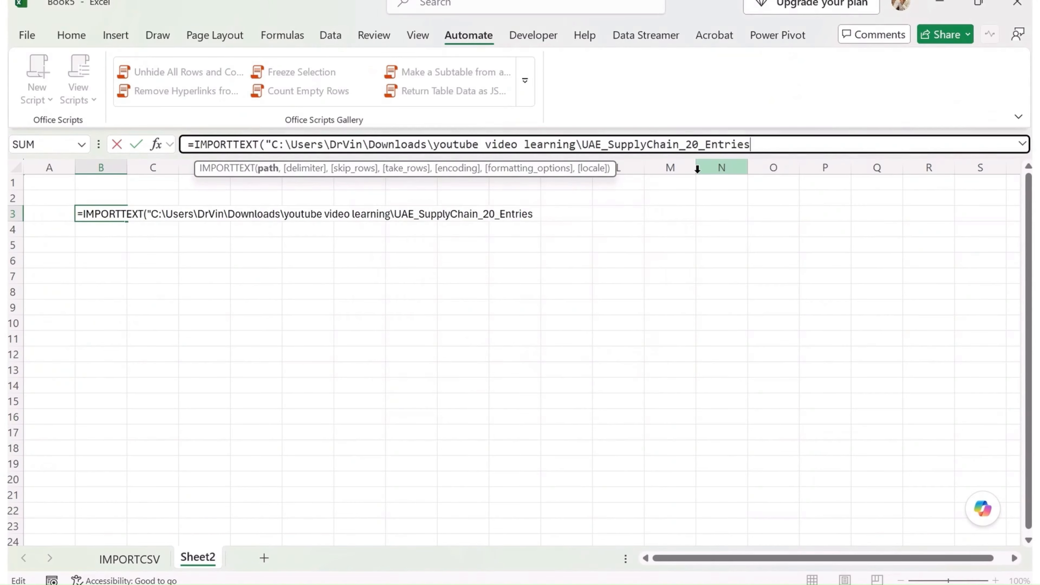
- Complete the IMPORTTEXT formula in B3 with the .txt extension, a closing quotation mark and CHAR(9) as the delimiter, and enter it
type(".TX")
key("BackSpace")
key("BackSpace")
type("txt\",")
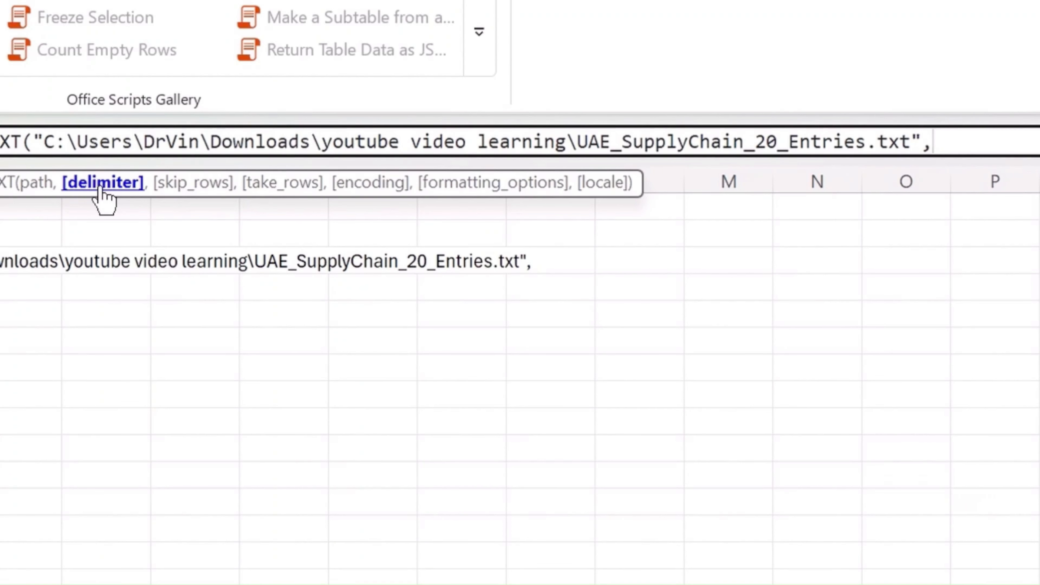
type("char")
key("Tab")
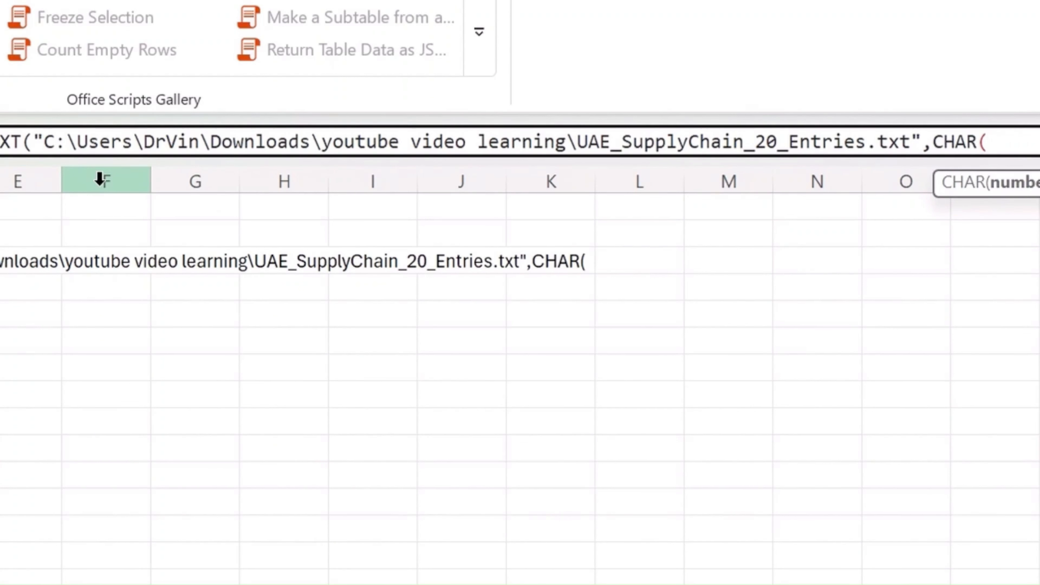
type("9")
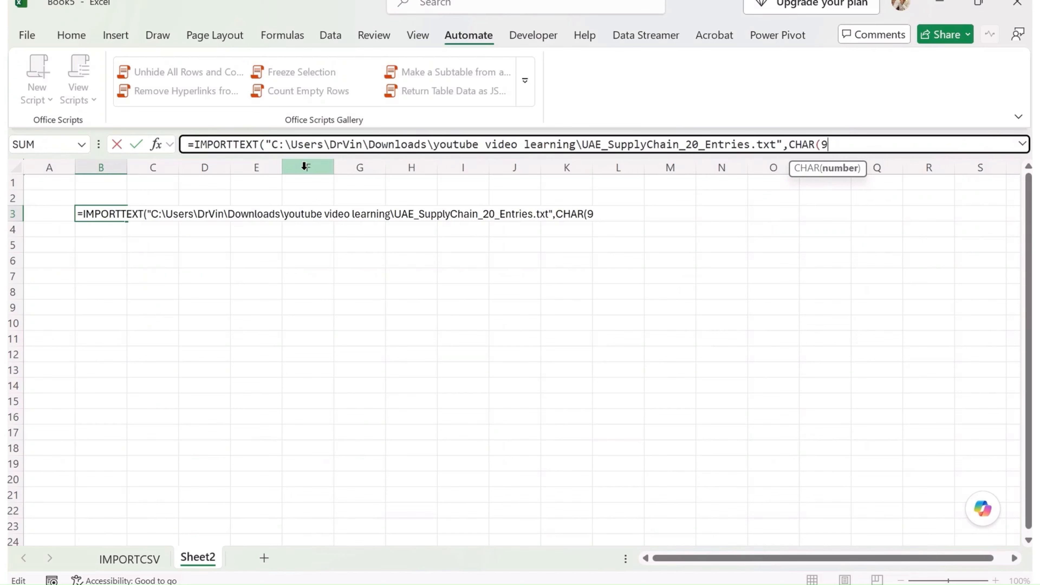
type("))")
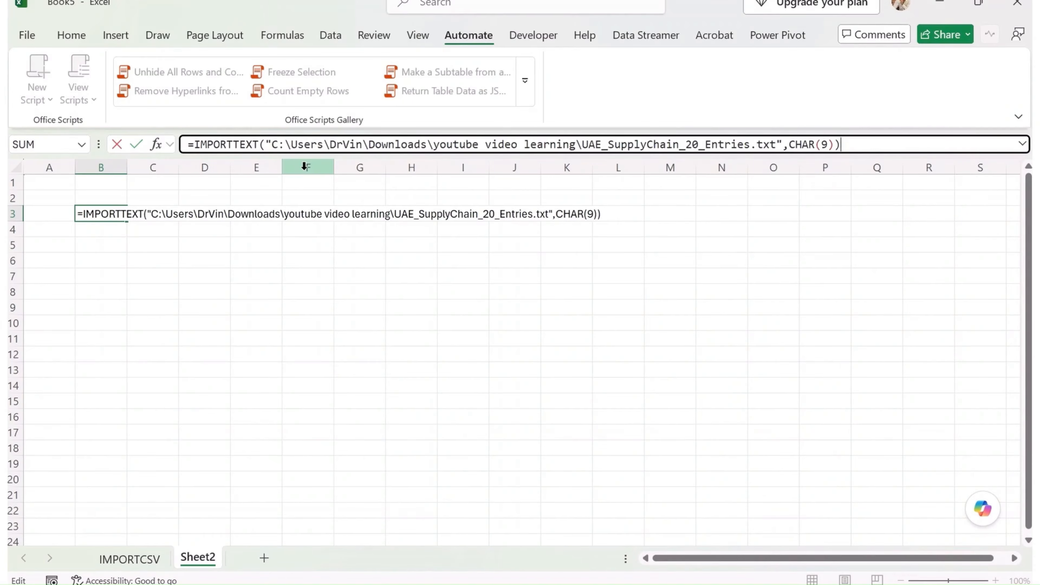
key("Return")
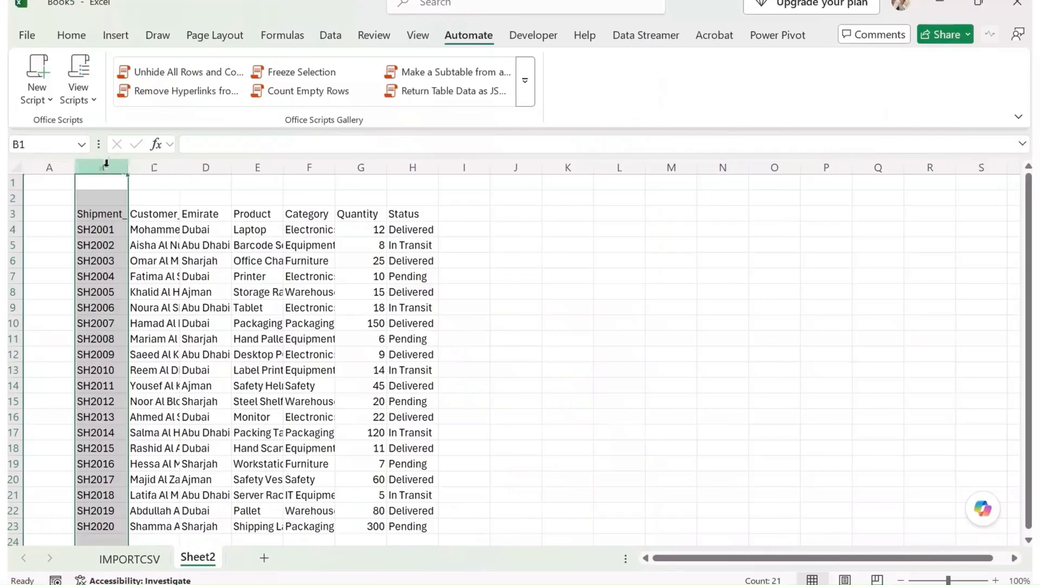
- AutoFit the widths of columns B to H to the imported data
left_click_drag(102, 167, 401, 179)
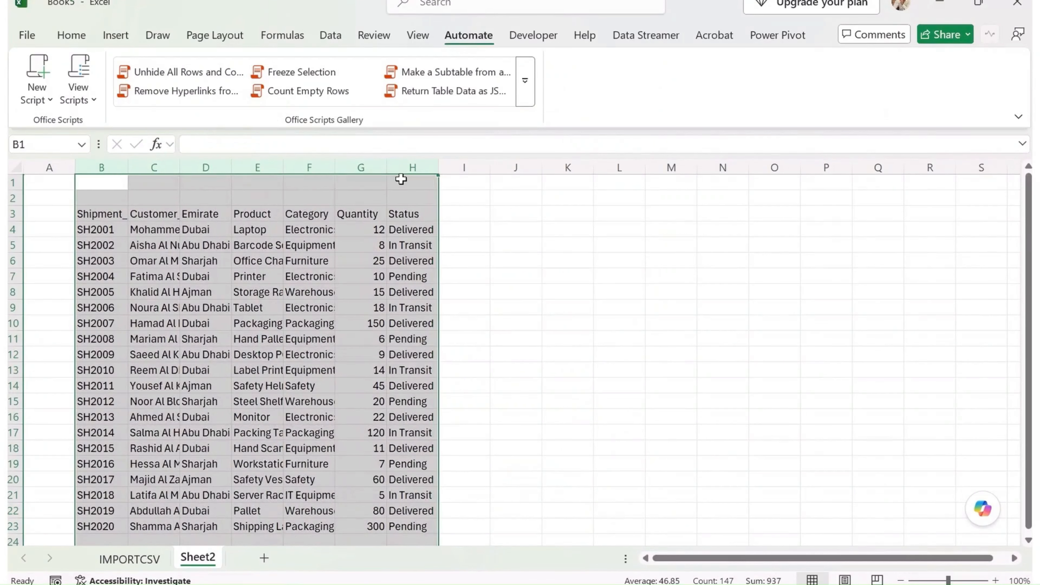
double_click(335, 167)
left_click(173, 232)
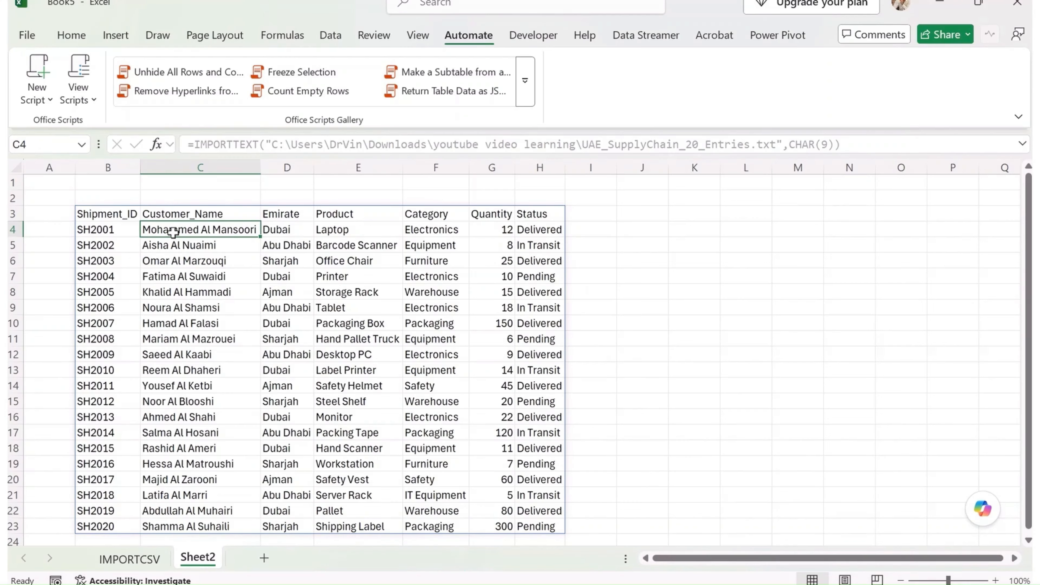
- Add a skip_rows argument of 1 to the IMPORTTEXT formula in B3
left_click(108, 215)
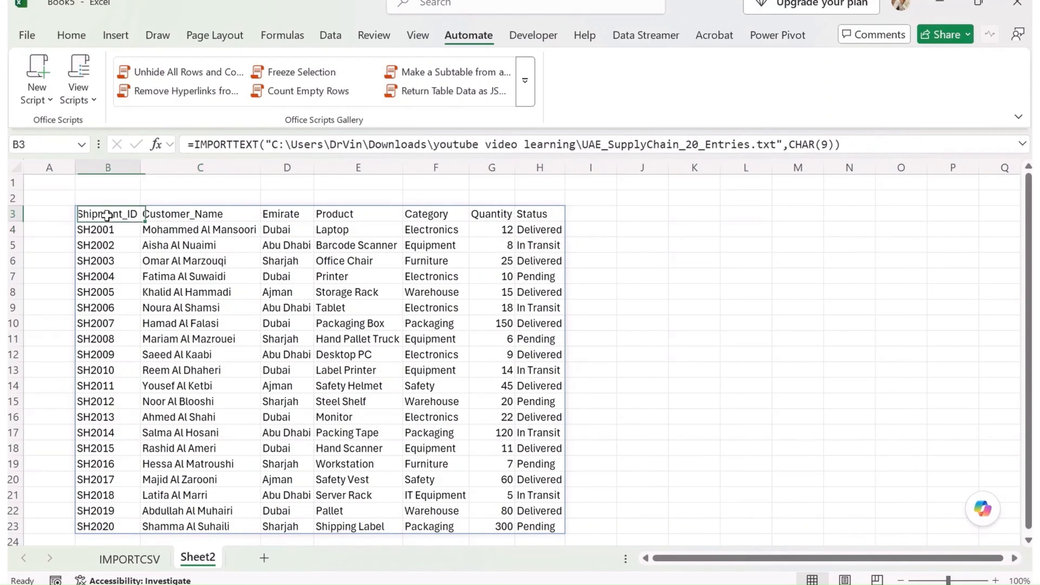
left_click(827, 155)
type(",,")
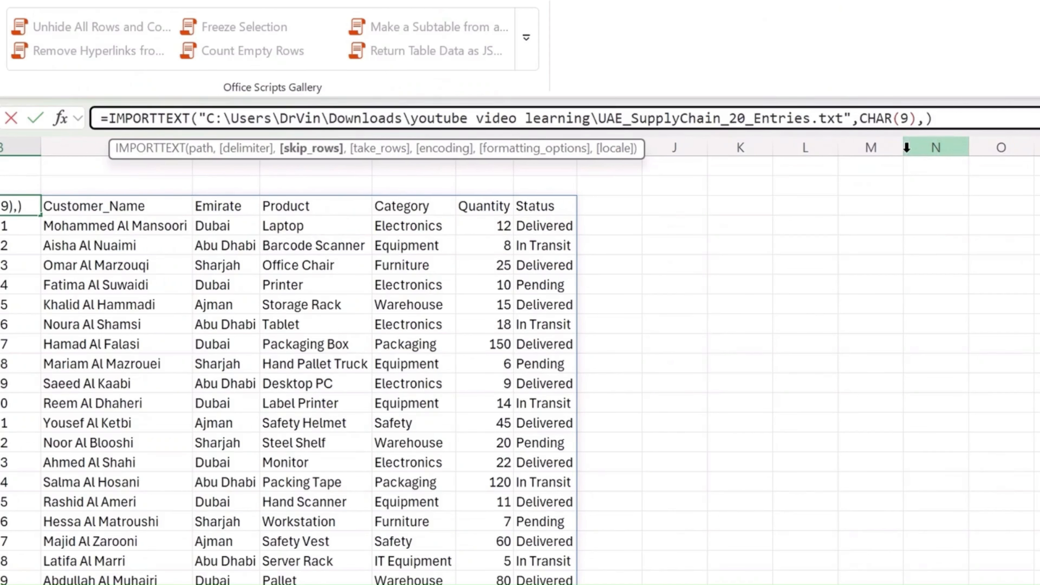
type("1")
left_click(969, 121)
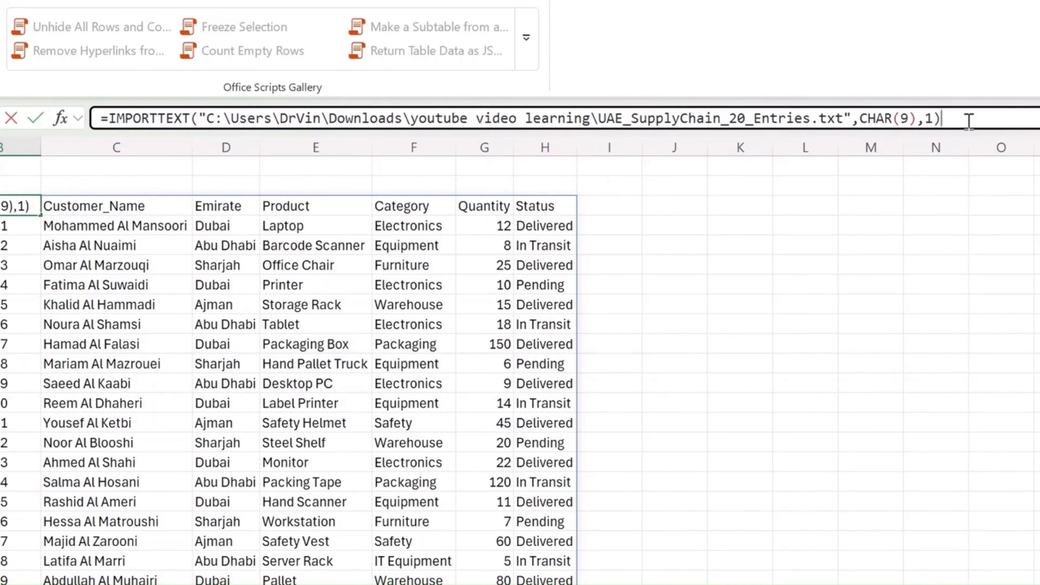
key("Return")
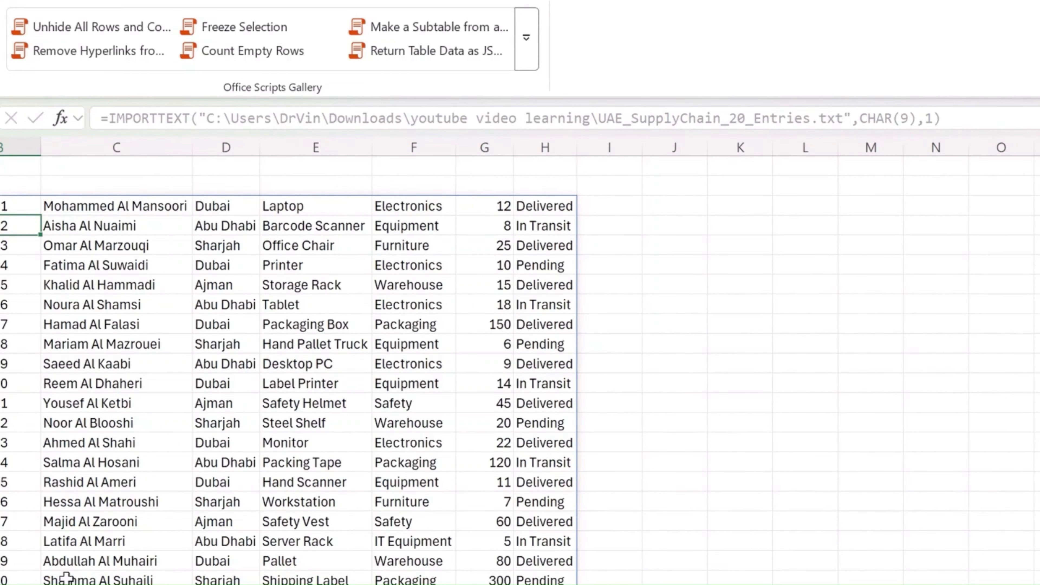
- Rename Sheet2 as IMPORTTXT
double_click(172, 561)
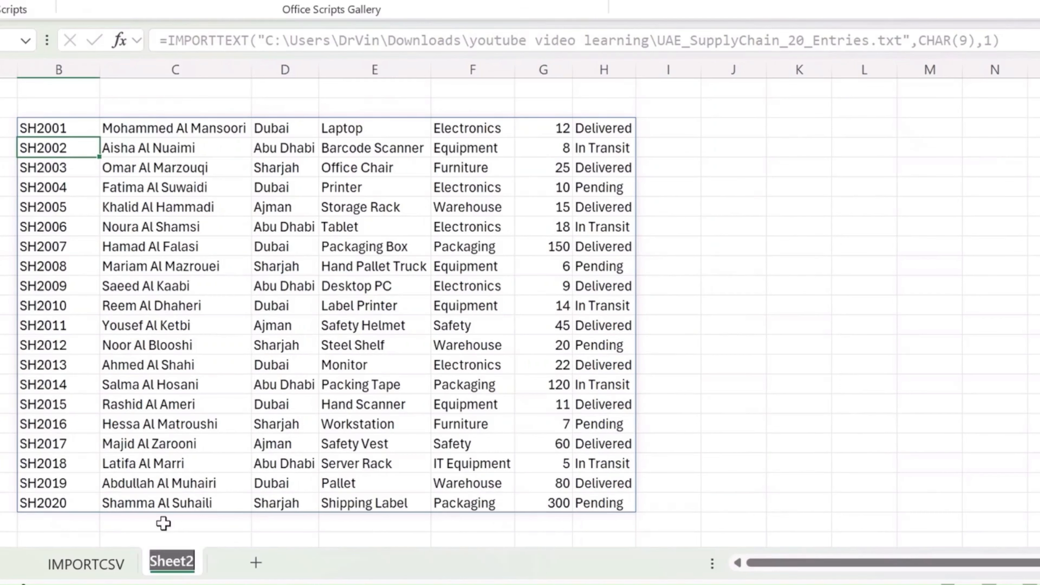
type("IMPORT.")
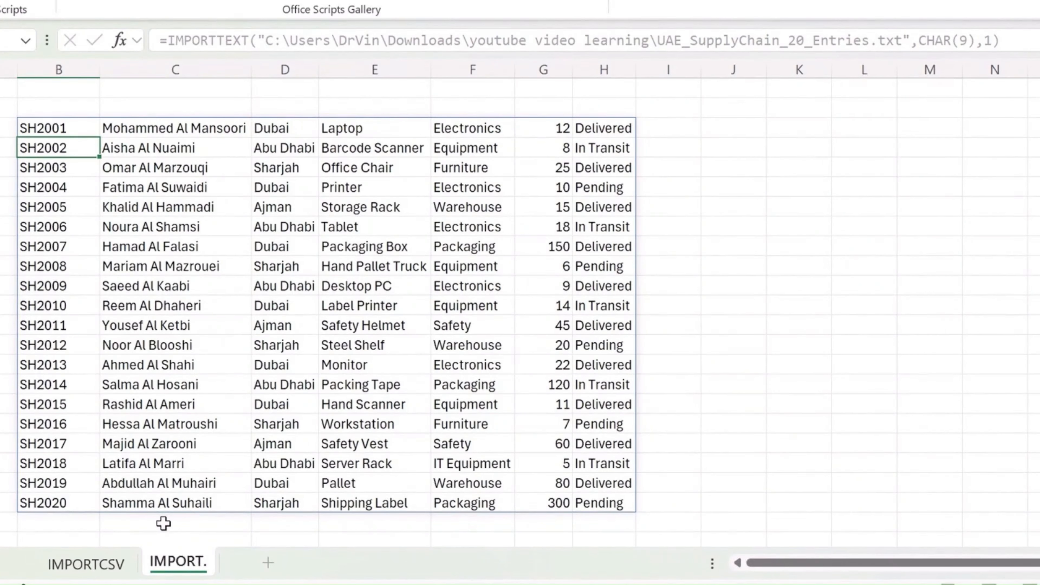
key("BackSpace")
type("TXT")
left_click(789, 232)
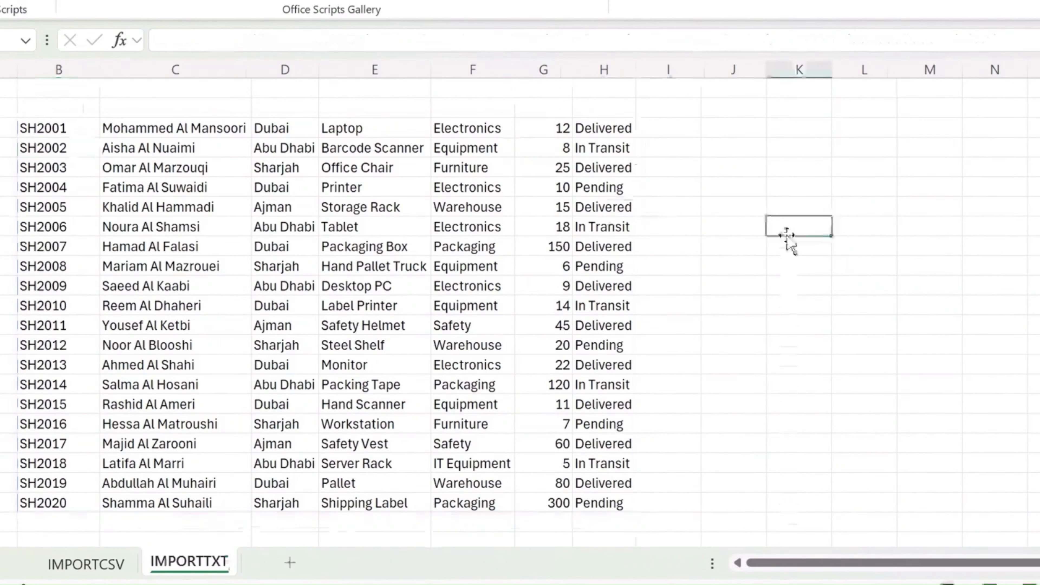
- Change the IMPORTTEXT formula in B3 to leave skip_rows empty and set take_rows to 10
left_click(73, 123)
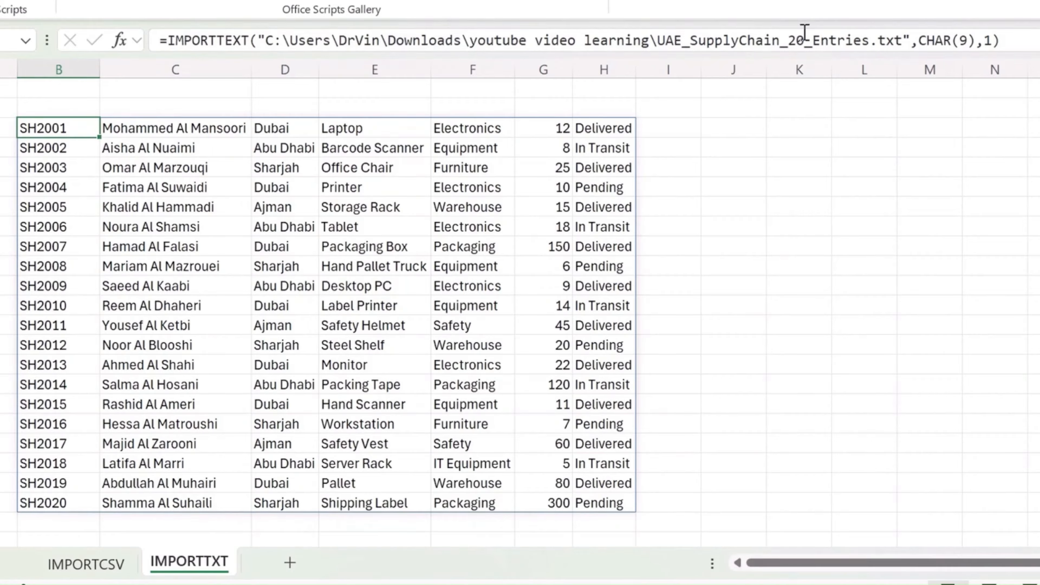
left_click(994, 41)
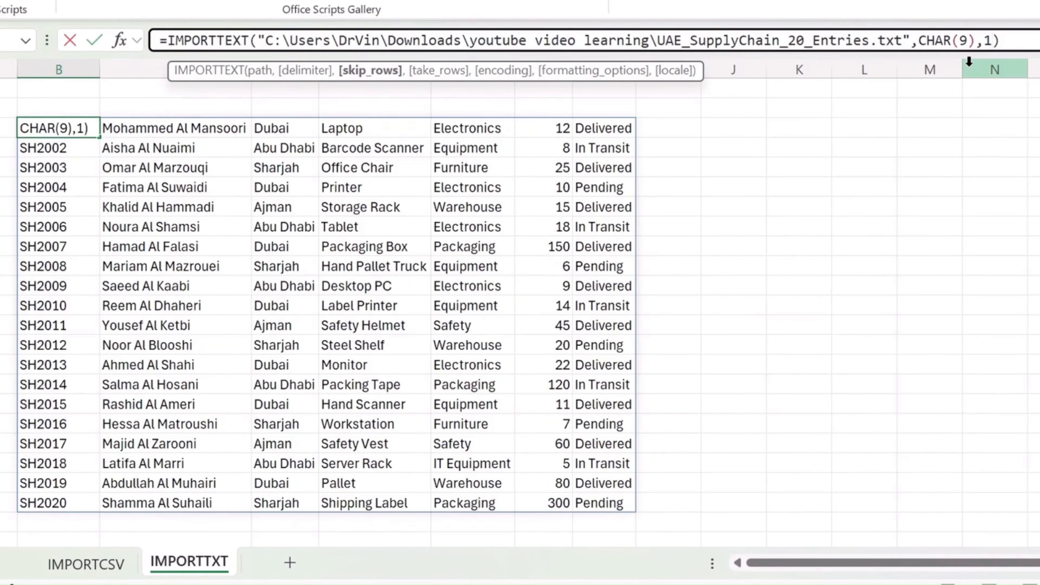
key("BackSpace")
type(",")
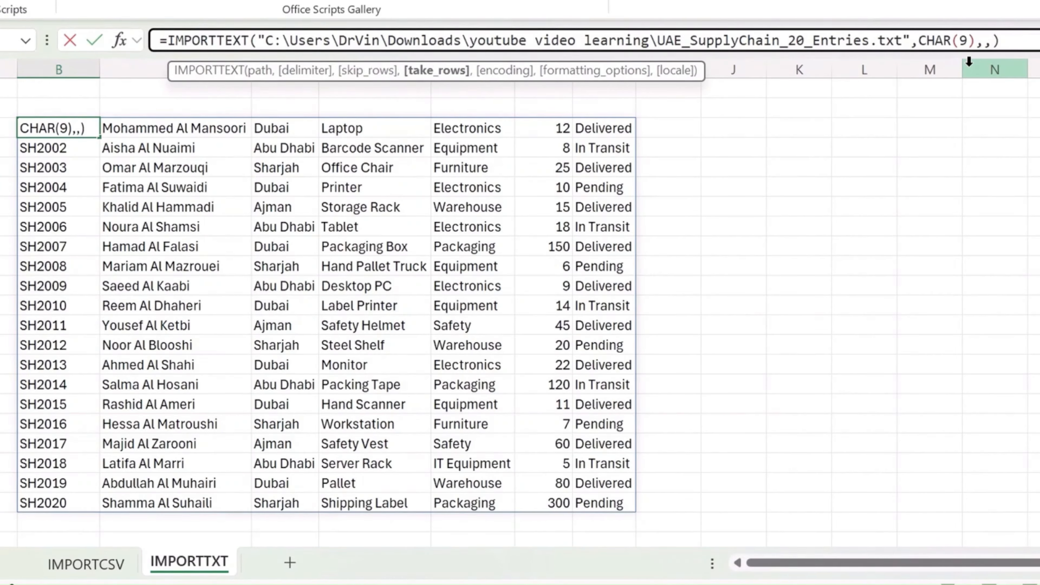
type("10")
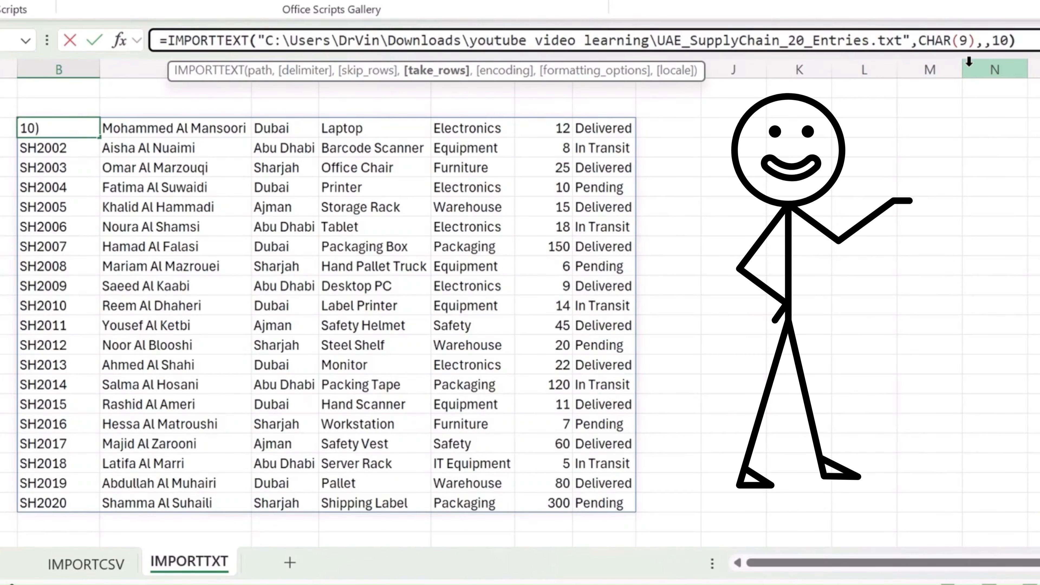
key("Return")
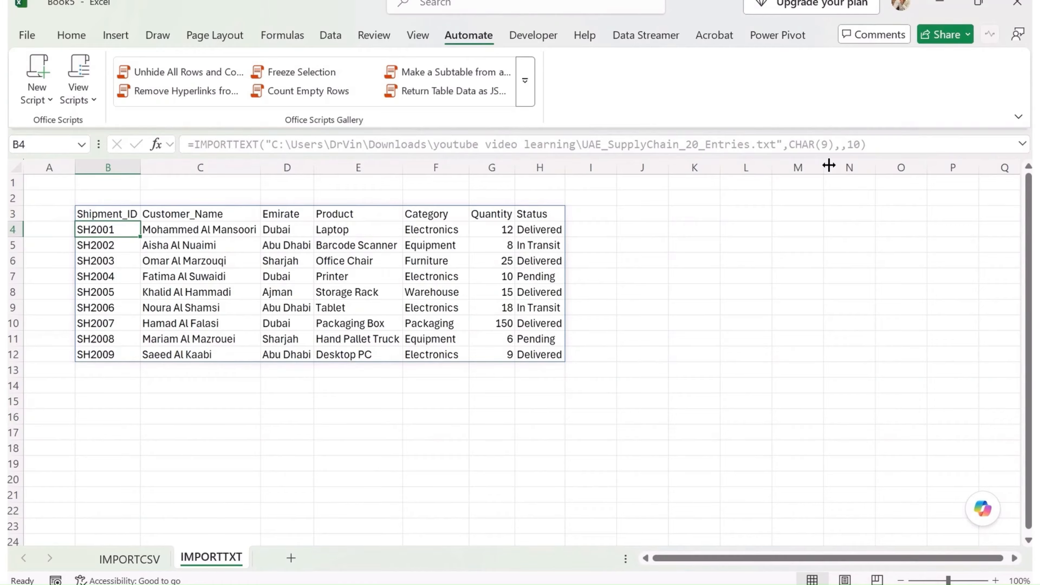
left_click(74, 36)
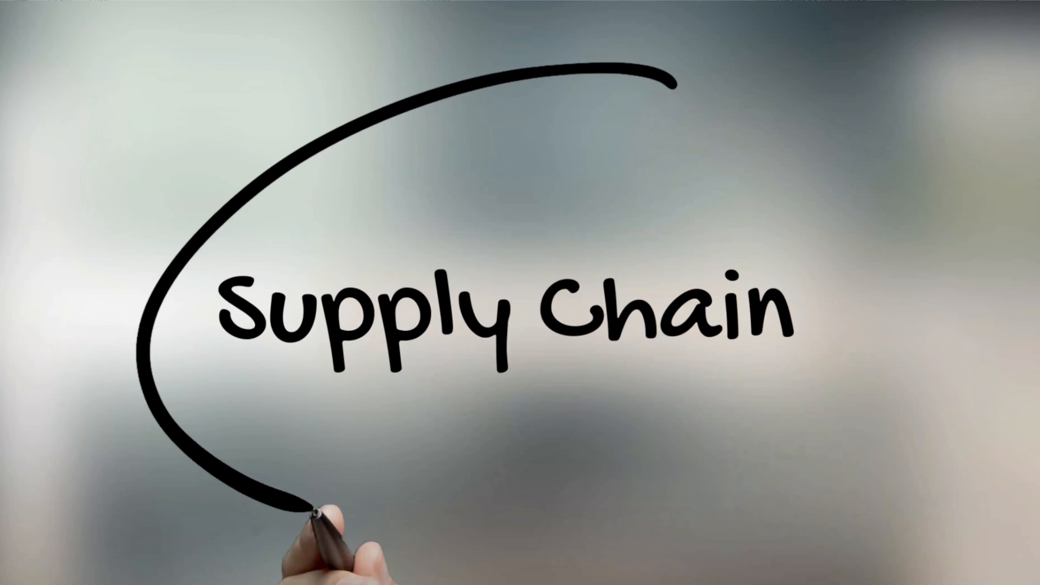